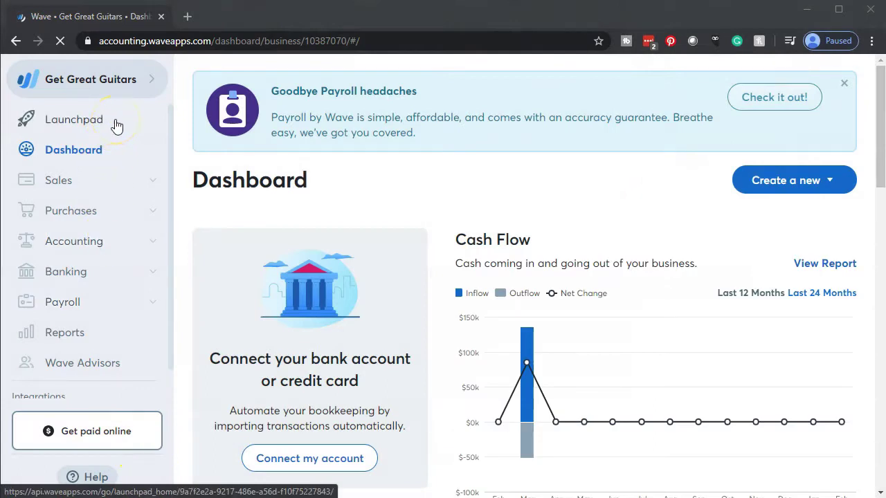
Open the Balance Sheet report and duplicate its browser tab.
{"action": "left_click", "coordinate": [116, 127]}
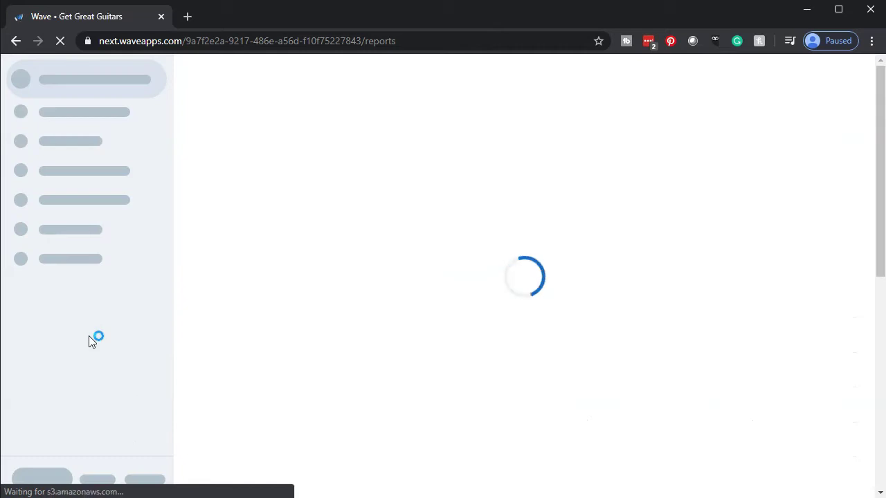
{"action": "left_click", "coordinate": [90, 340]}
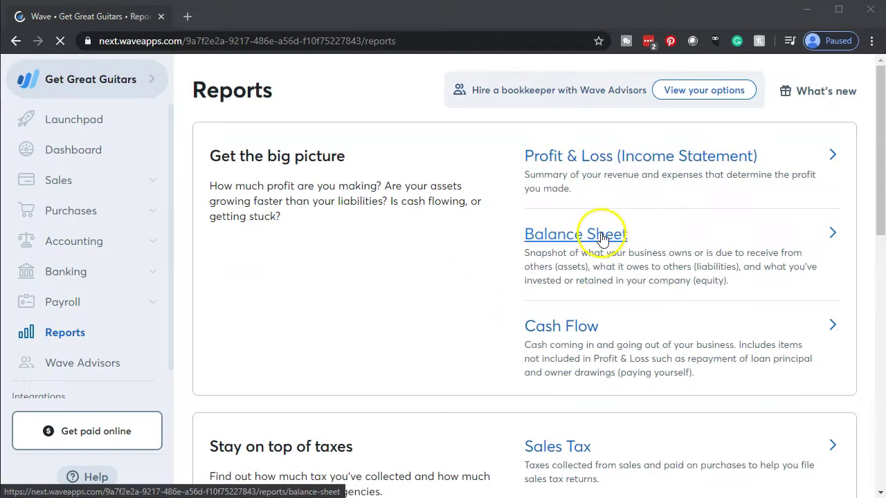
{"action": "left_click", "coordinate": [601, 236]}
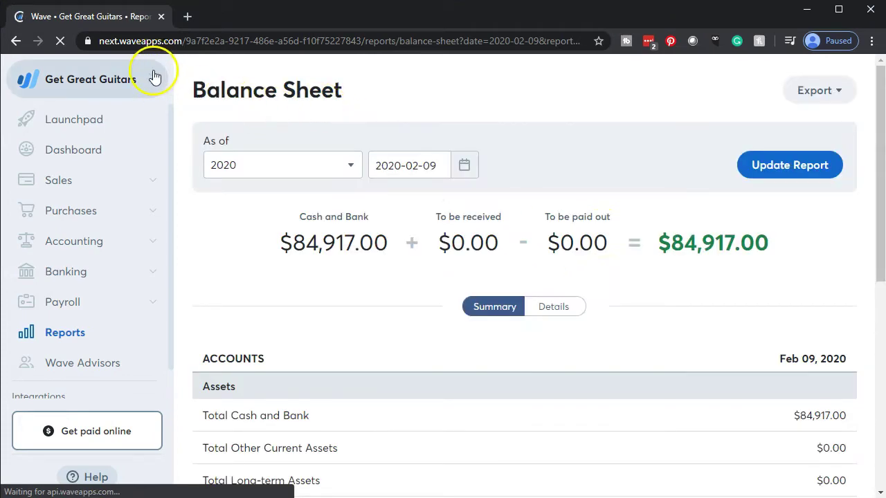
{"action": "right_click", "coordinate": [115, 21]}
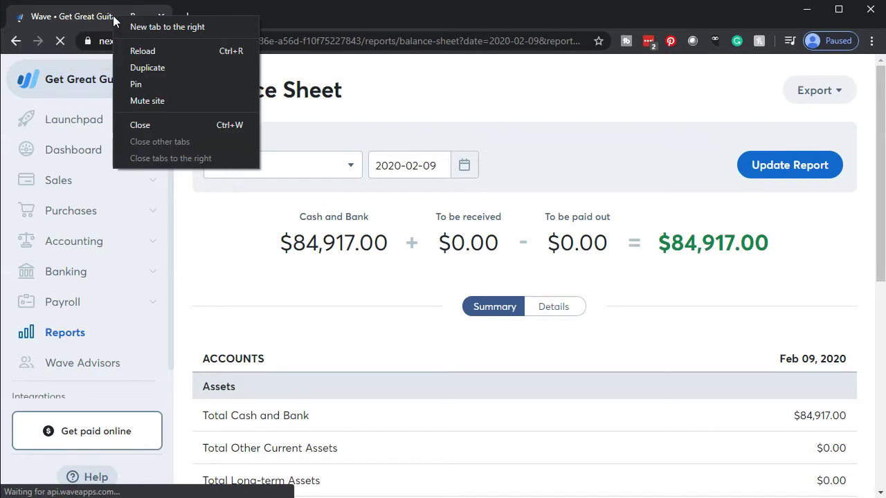
{"action": "left_click", "coordinate": [146, 66]}
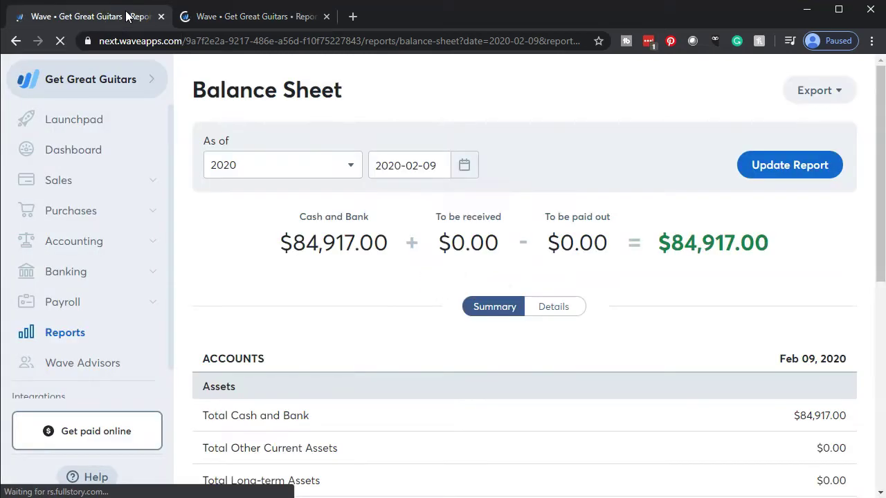
Open the Profit & Loss report in the original browser tab and duplicate that tab.
{"action": "left_click", "coordinate": [74, 345]}
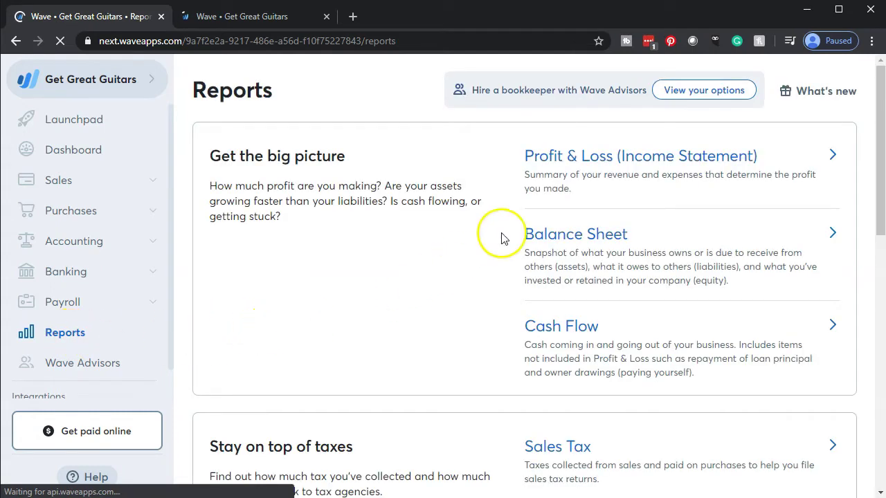
{"action": "left_click", "coordinate": [590, 159]}
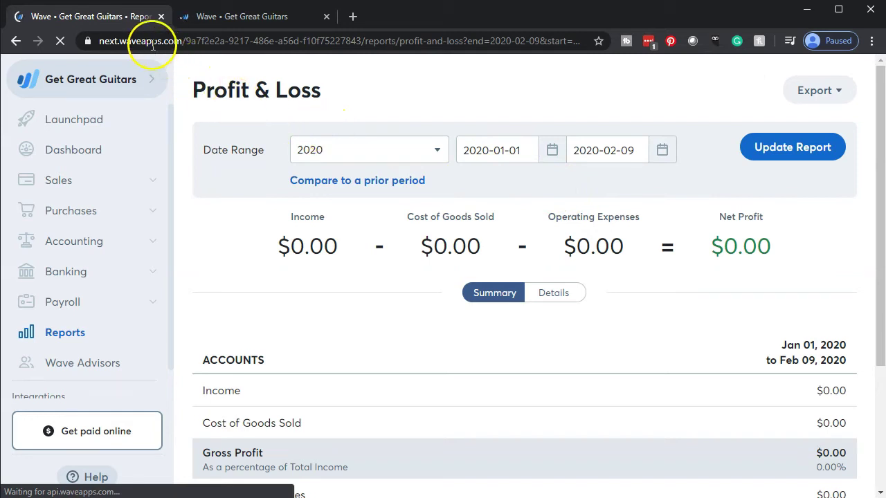
{"action": "right_click", "coordinate": [124, 15]}
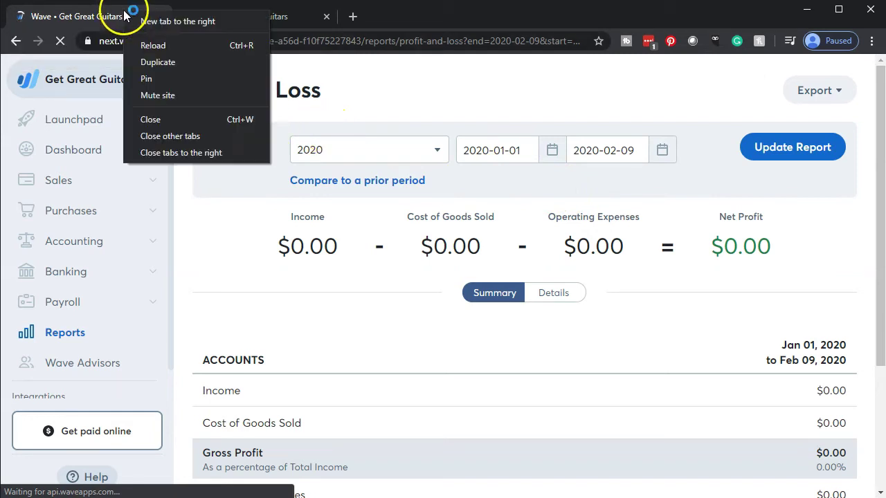
{"action": "left_click", "coordinate": [154, 63]}
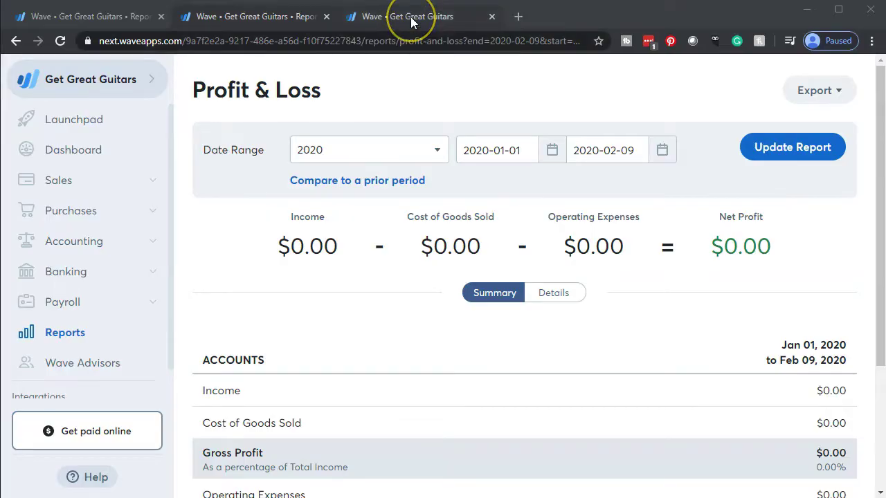
Set the Balance Sheet in the duplicated tab to calendar year 2019 and update the report.
{"action": "left_click", "coordinate": [411, 16]}
{"action": "left_click", "coordinate": [348, 162]}
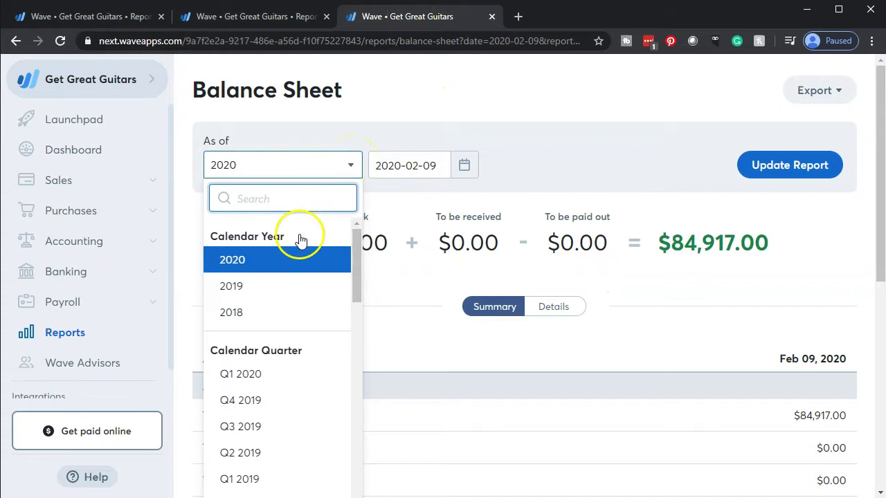
{"action": "left_click", "coordinate": [251, 286]}
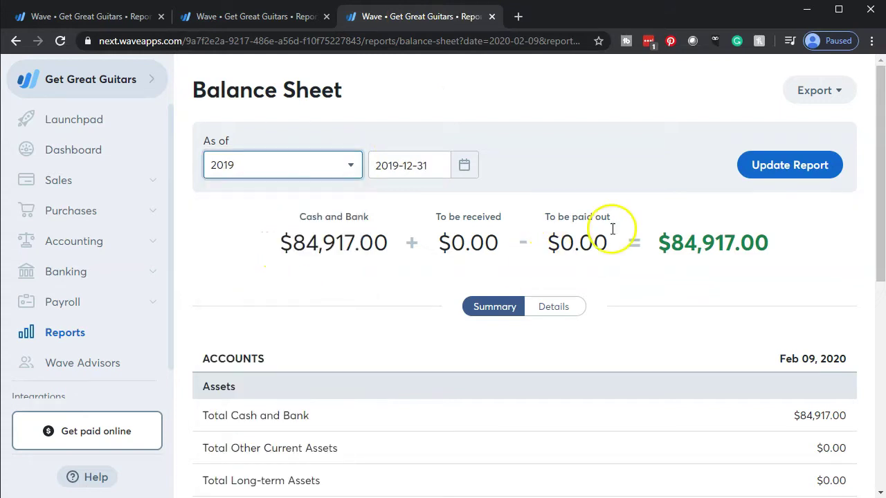
{"action": "left_click", "coordinate": [777, 172]}
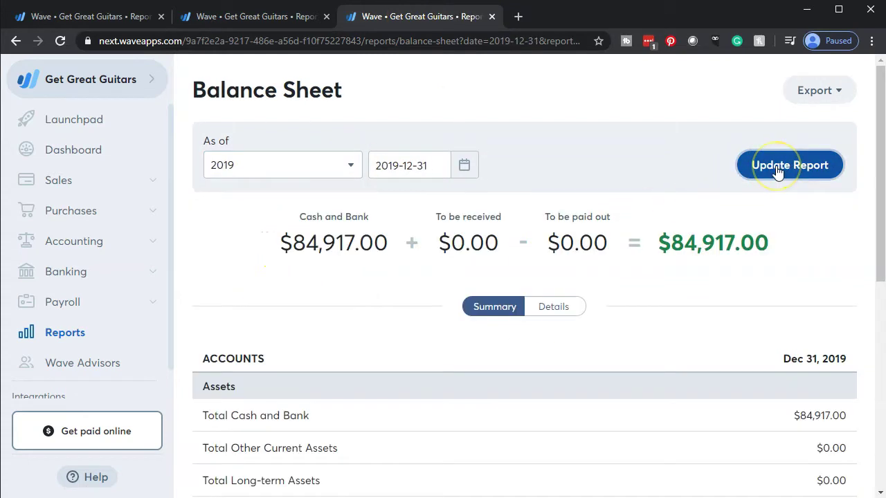
Set the date range of the duplicated Profit & Loss report to calendar year 2019 and update it.
{"action": "left_click", "coordinate": [249, 21]}
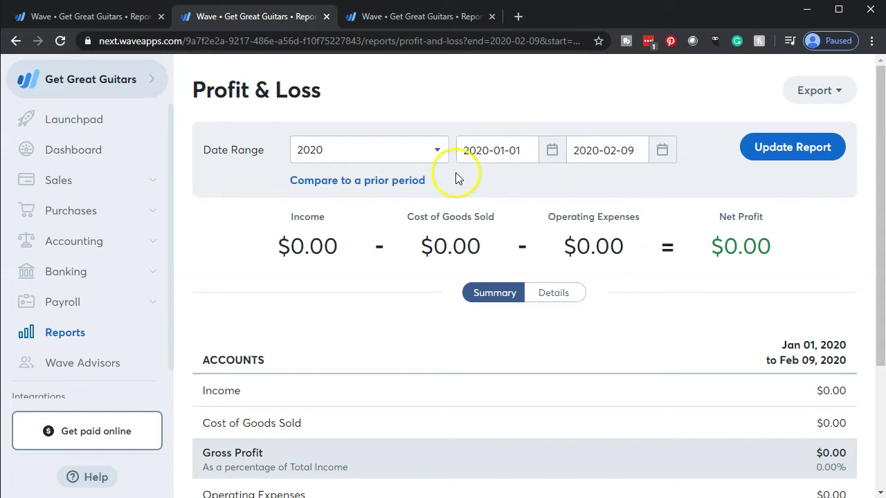
{"action": "left_click", "coordinate": [434, 154]}
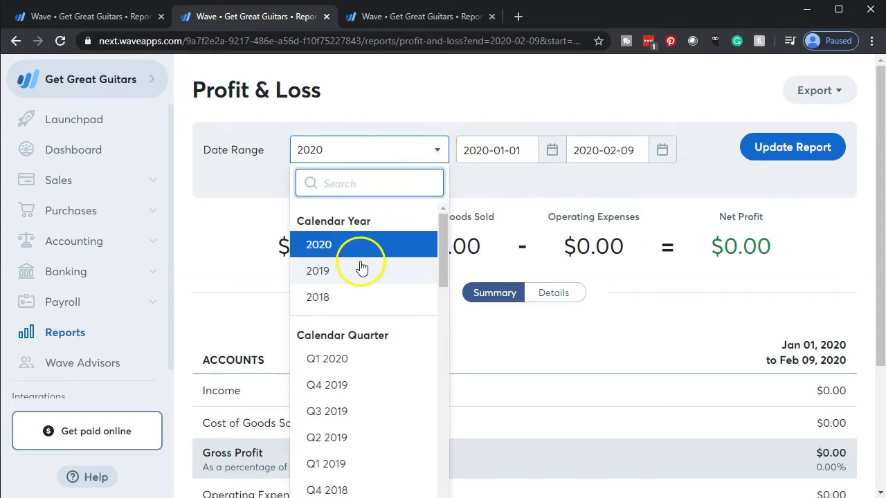
{"action": "left_click", "coordinate": [359, 267]}
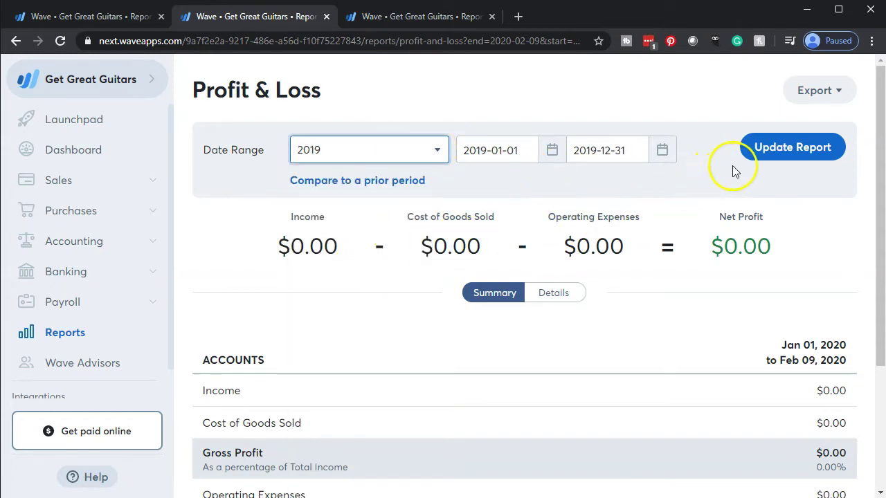
{"action": "left_click", "coordinate": [764, 157]}
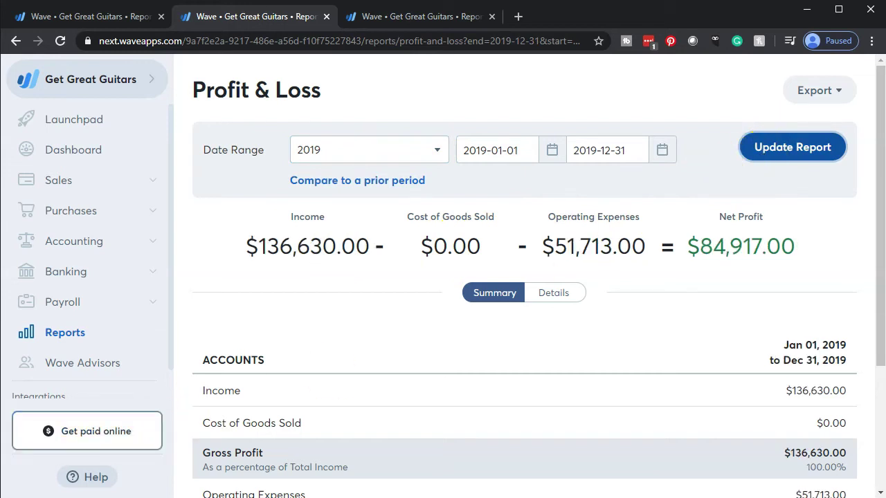
Review the 2019 Balance Sheet and expand it to show account details.
{"action": "left_click", "coordinate": [413, 19]}
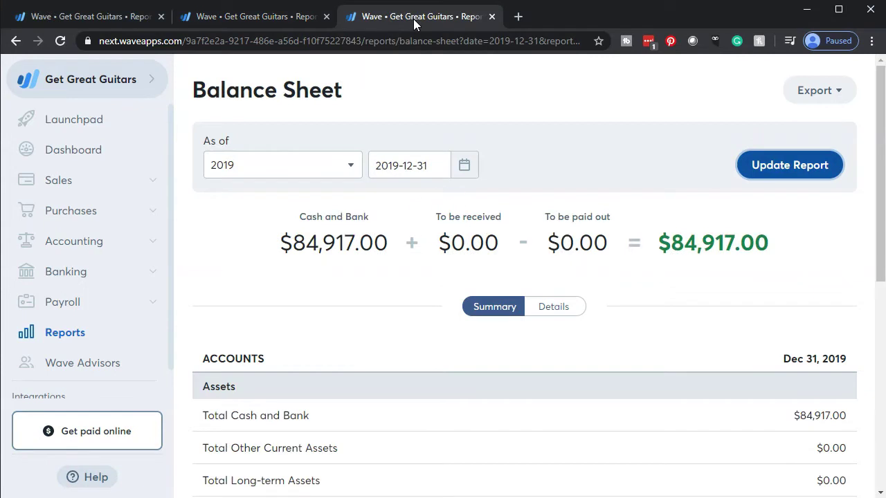
{"action": "scroll", "coordinate": [436, 283], "scroll_direction": "down", "scroll_amount": 2}
{"action": "scroll", "coordinate": [436, 283], "scroll_direction": "down", "scroll_amount": 1}
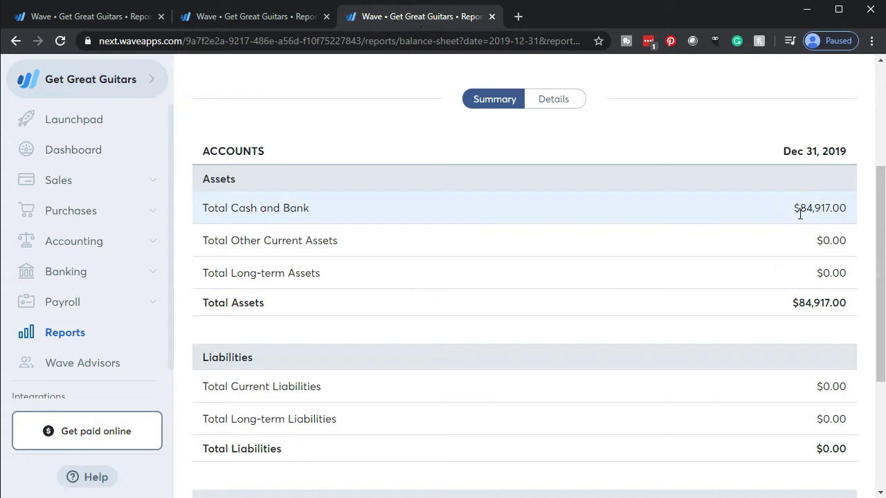
{"action": "scroll", "coordinate": [609, 323], "scroll_direction": "down", "scroll_amount": 3}
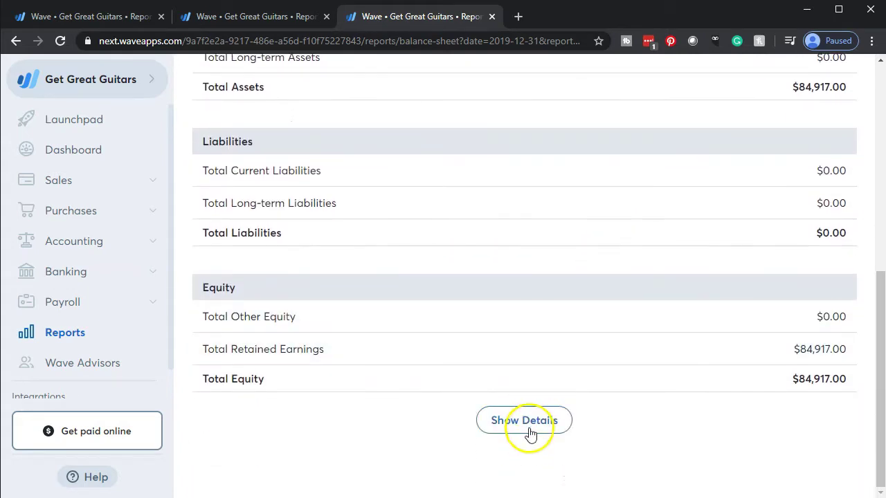
{"action": "left_click", "coordinate": [530, 425]}
{"action": "scroll", "coordinate": [530, 424], "scroll_direction": "up", "scroll_amount": 4}
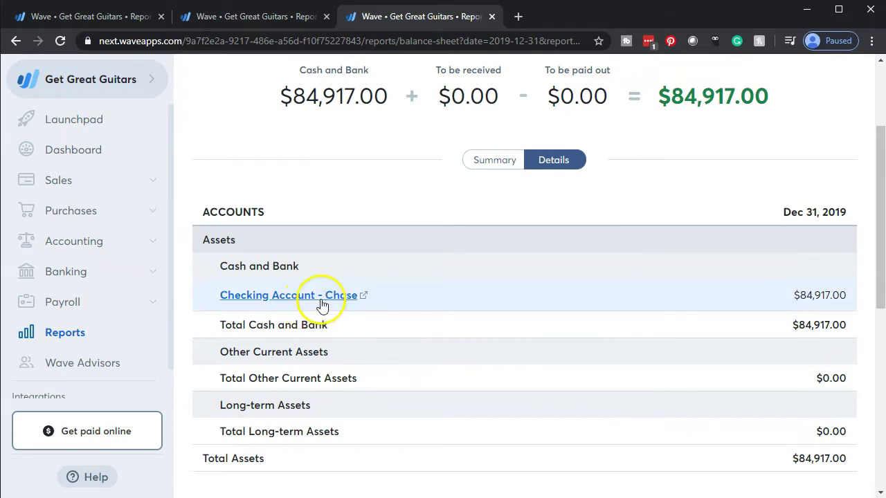
Show the account details of the 2019 Profit & Loss report and examine its income and operating expenses.
{"action": "left_click", "coordinate": [267, 19]}
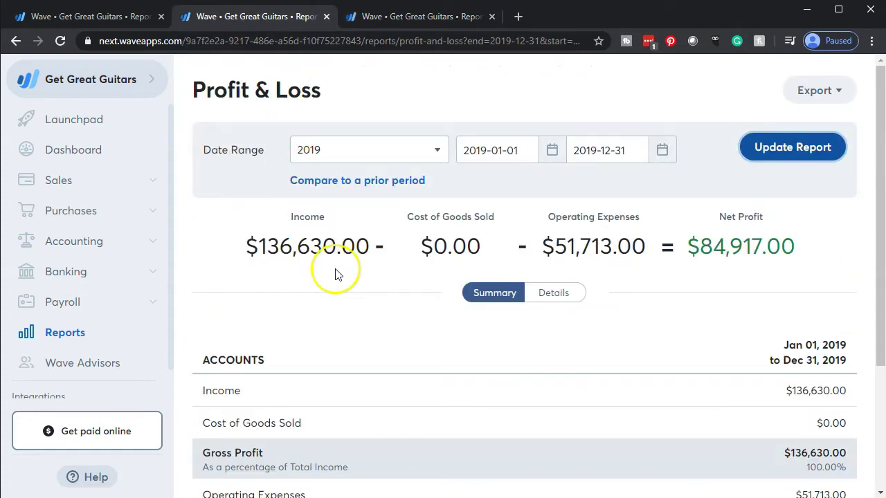
{"action": "scroll", "coordinate": [335, 275], "scroll_direction": "down", "scroll_amount": 2}
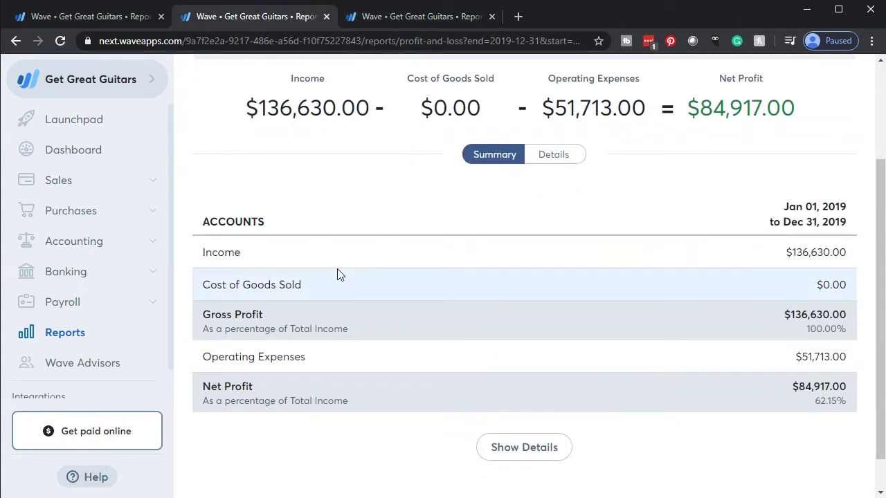
{"action": "left_click", "coordinate": [540, 449]}
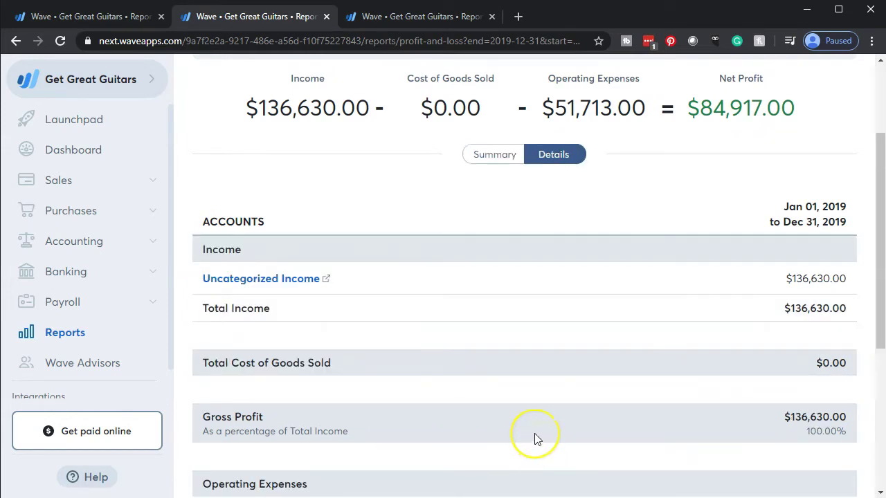
{"action": "scroll", "coordinate": [534, 438], "scroll_direction": "down", "scroll_amount": 2}
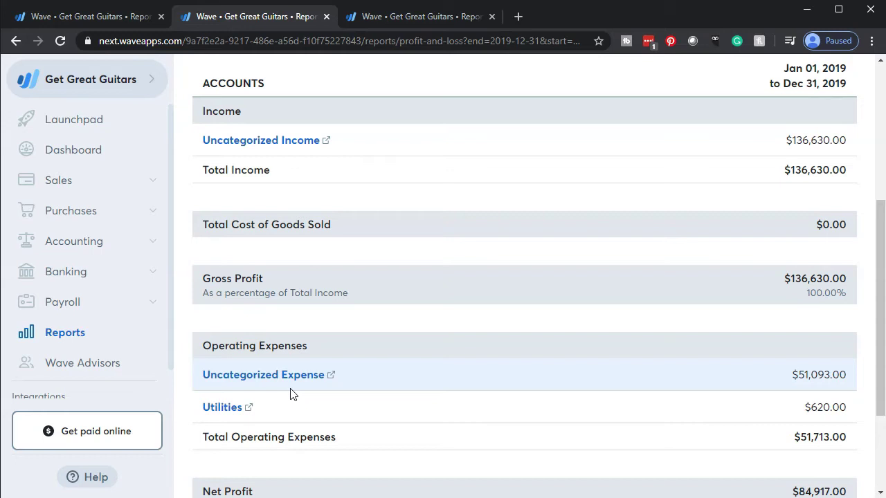
{"action": "left_click", "coordinate": [277, 392]}
Open the accounting Transactions list in the original browser tab and find the Mar 20, 2019 Amazon transaction.
{"action": "left_click", "coordinate": [113, 23]}
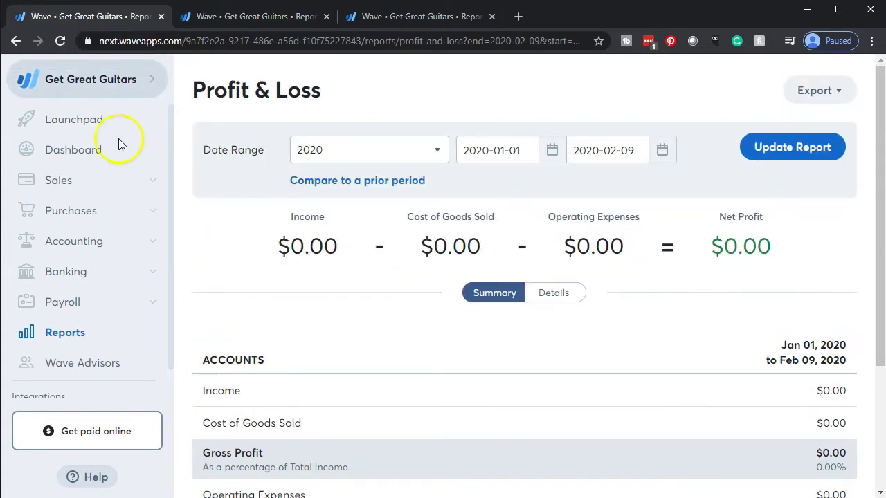
{"action": "left_click", "coordinate": [83, 253]}
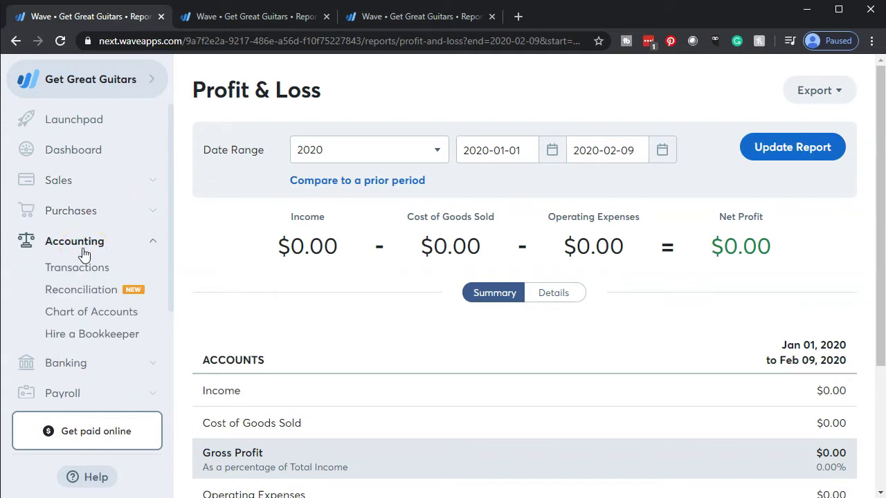
{"action": "left_click", "coordinate": [87, 278]}
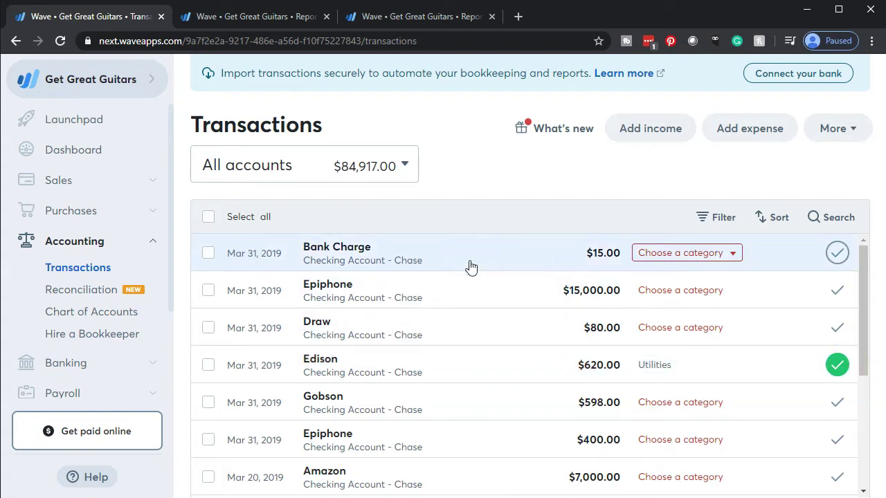
{"action": "left_click", "coordinate": [464, 277]}
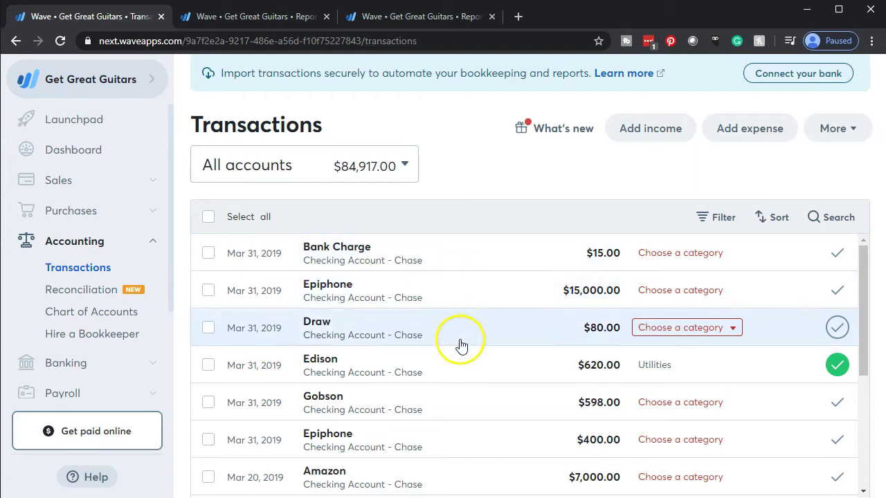
{"action": "scroll", "coordinate": [460, 359], "scroll_direction": "down", "scroll_amount": 1}
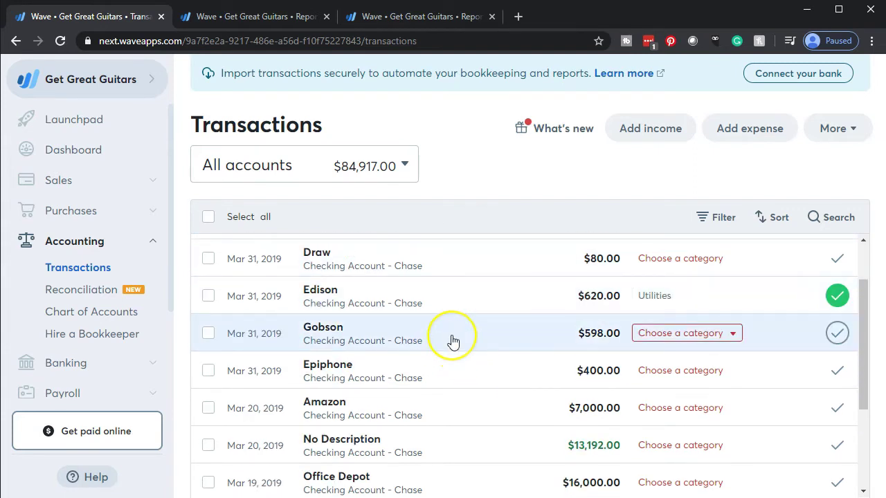
{"action": "scroll", "coordinate": [453, 341], "scroll_direction": "down", "scroll_amount": 1}
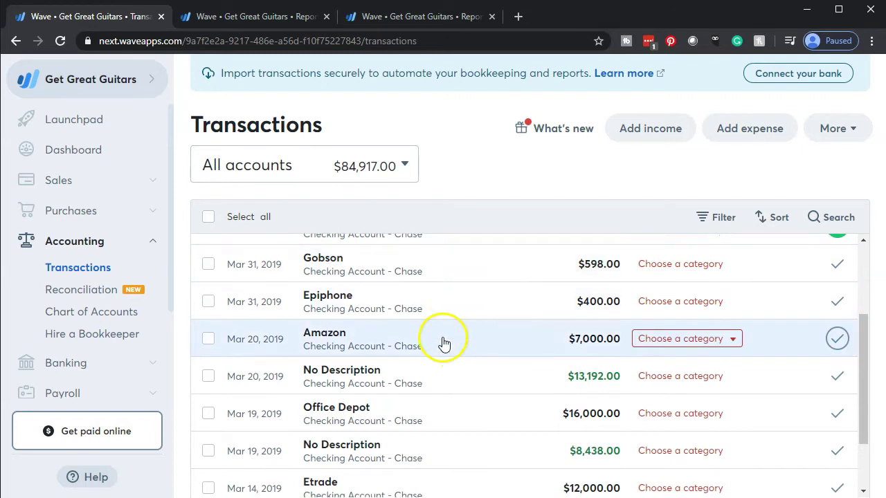
{"action": "scroll", "coordinate": [443, 339], "scroll_direction": "down", "scroll_amount": 1}
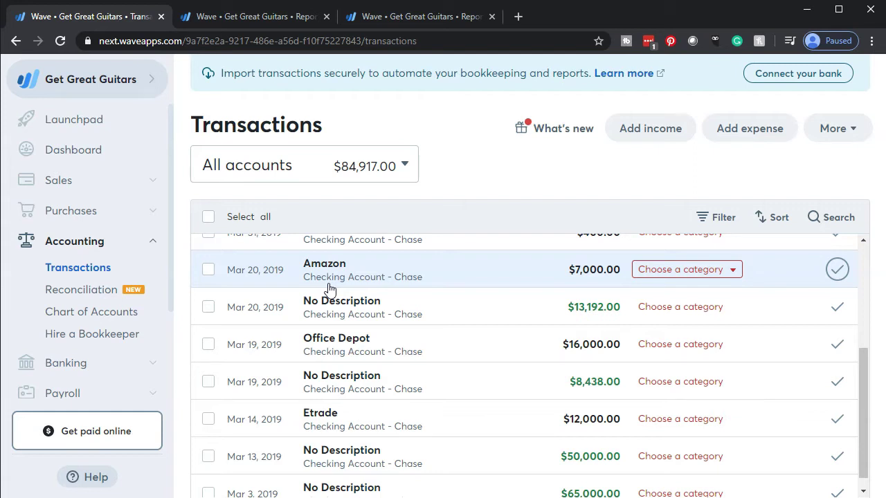
{"action": "left_click", "coordinate": [376, 283]}
{"action": "left_click", "coordinate": [463, 287]}
{"action": "left_click", "coordinate": [412, 287]}
{"action": "left_click", "coordinate": [257, 376]}
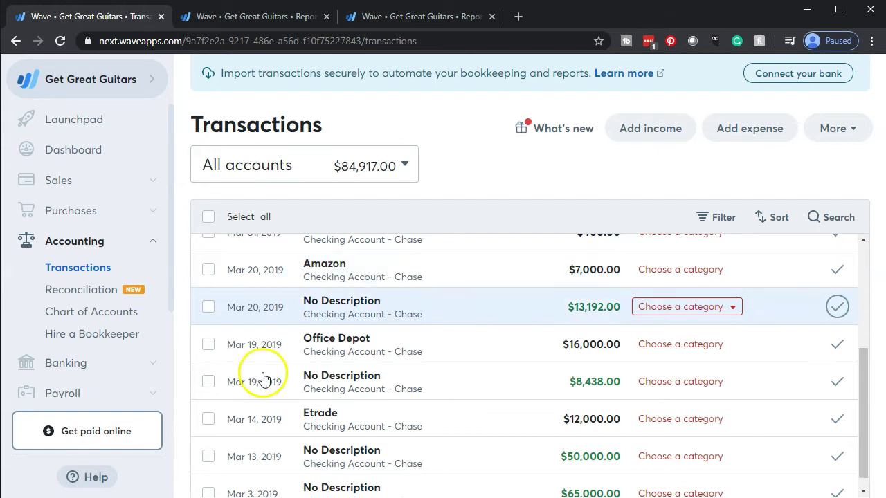
{"action": "left_click", "coordinate": [340, 286]}
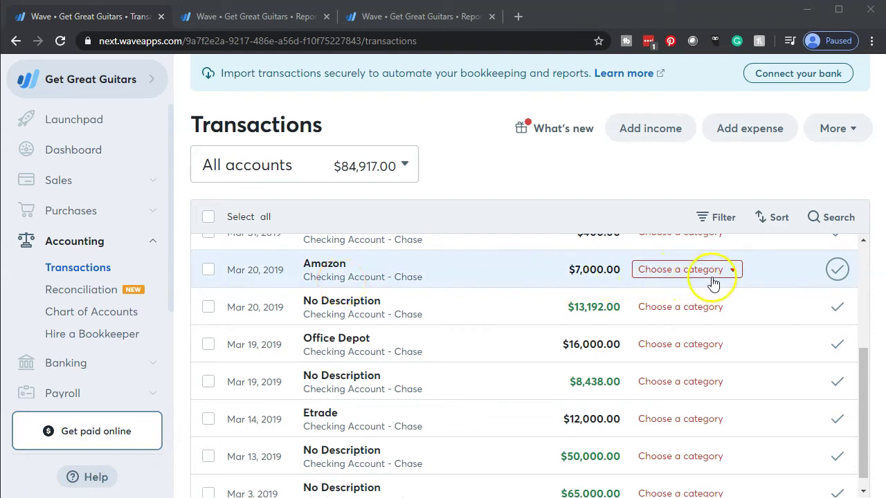
Examine the categories available for the Mar 20, 2019 Amazon transaction, from transfers and expense accounts through asset, liability and equity accounts.
{"action": "left_click", "coordinate": [734, 274]}
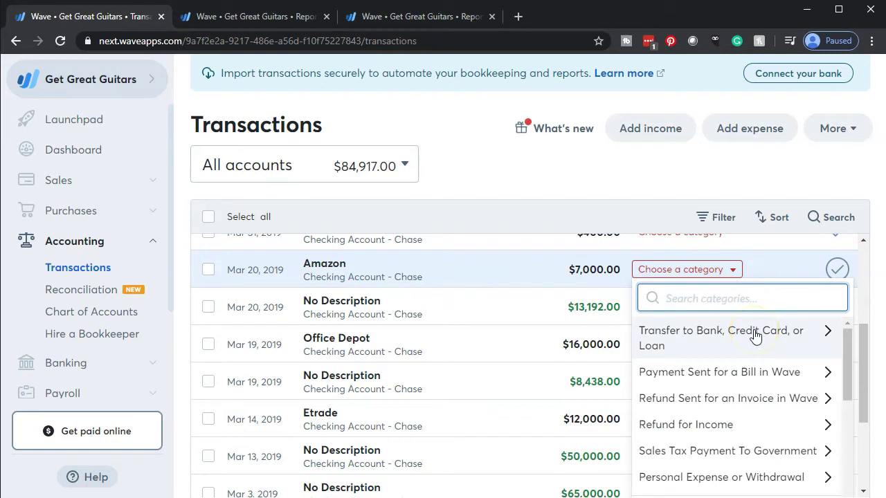
{"action": "scroll", "coordinate": [754, 335], "scroll_direction": "down", "scroll_amount": 2}
{"action": "scroll", "coordinate": [755, 335], "scroll_direction": "down", "scroll_amount": 1}
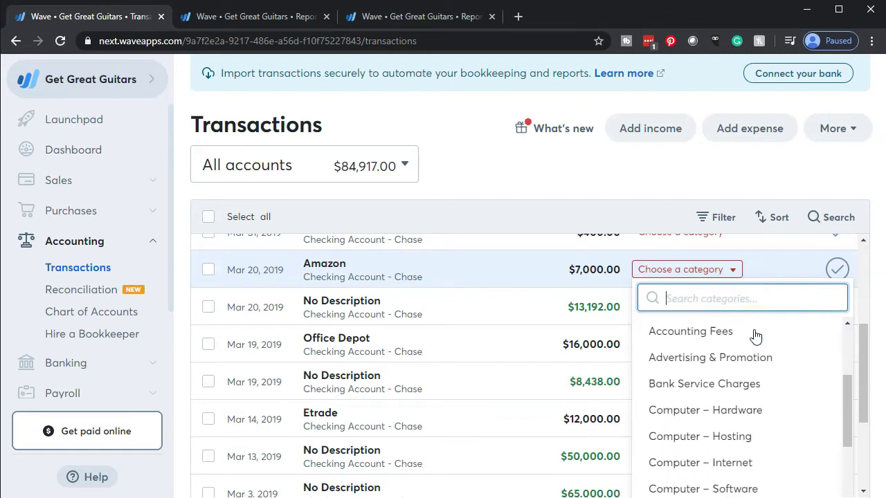
{"action": "scroll", "coordinate": [745, 389], "scroll_direction": "up", "scroll_amount": 1}
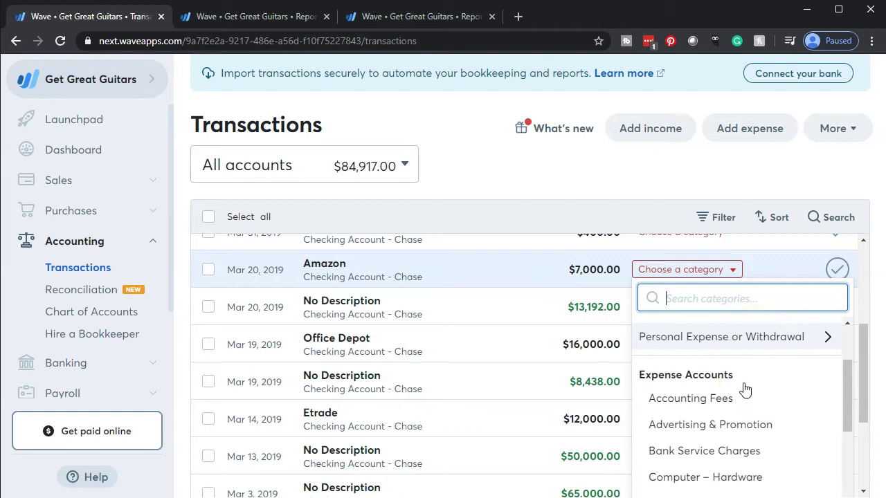
{"action": "scroll", "coordinate": [745, 389], "scroll_direction": "down", "scroll_amount": 2}
{"action": "scroll", "coordinate": [745, 390], "scroll_direction": "down", "scroll_amount": 4}
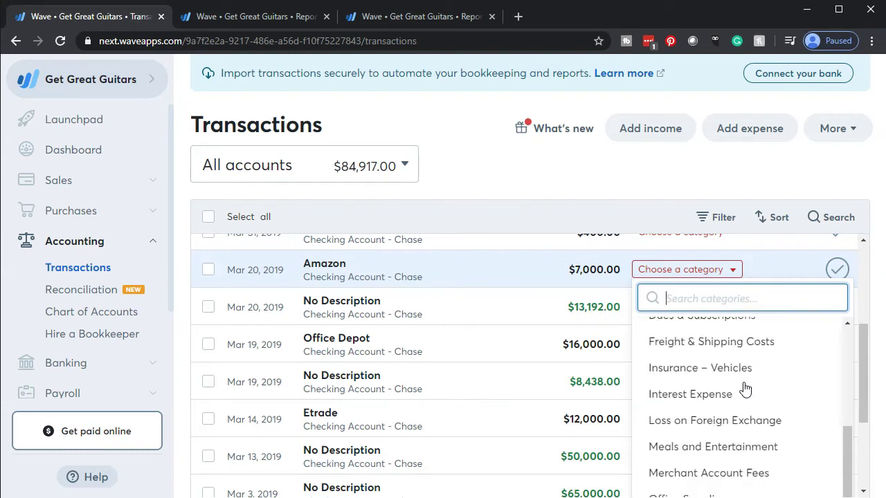
{"action": "scroll", "coordinate": [745, 389], "scroll_direction": "down", "scroll_amount": 5}
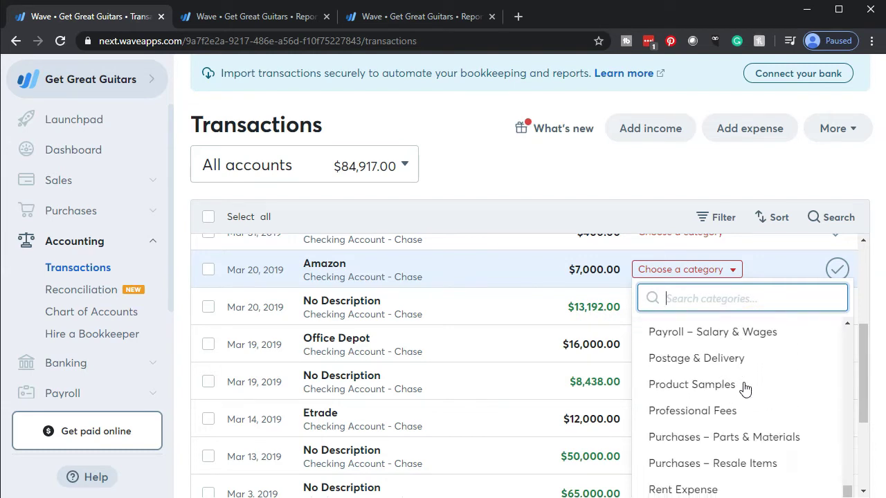
{"action": "scroll", "coordinate": [745, 389], "scroll_direction": "down", "scroll_amount": 4}
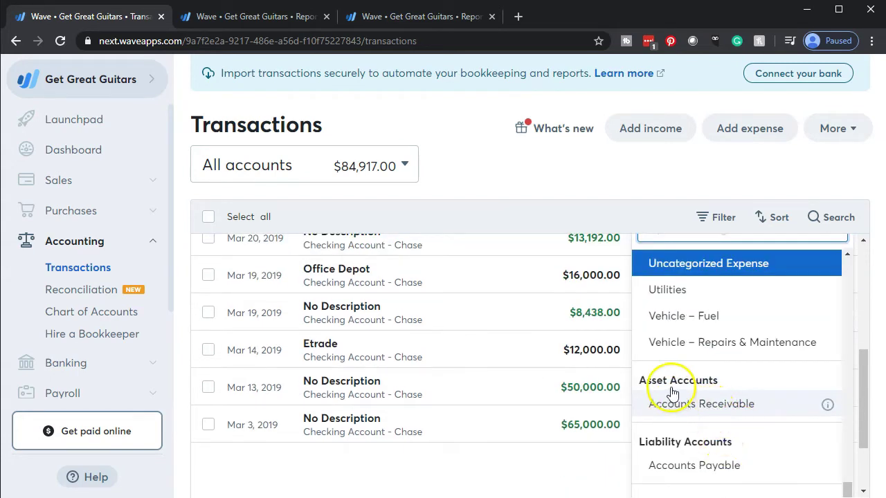
{"action": "scroll", "coordinate": [684, 408], "scroll_direction": "down", "scroll_amount": 1}
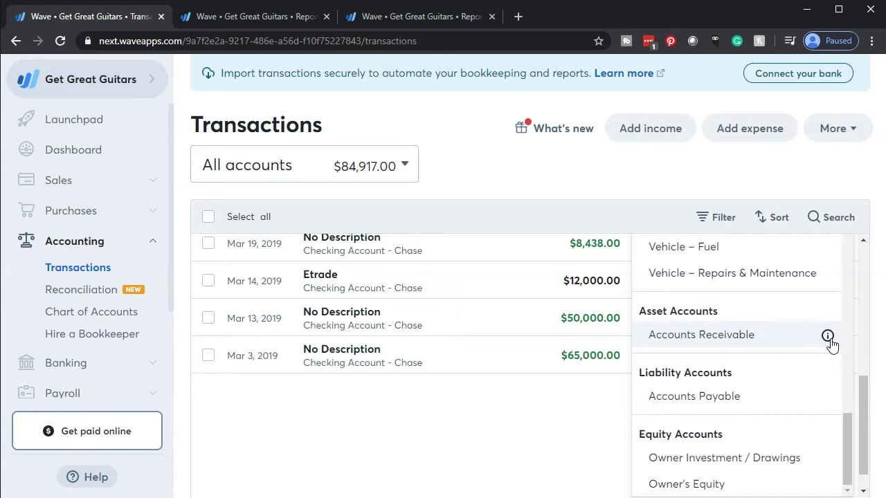
{"action": "key", "text": "Down"}
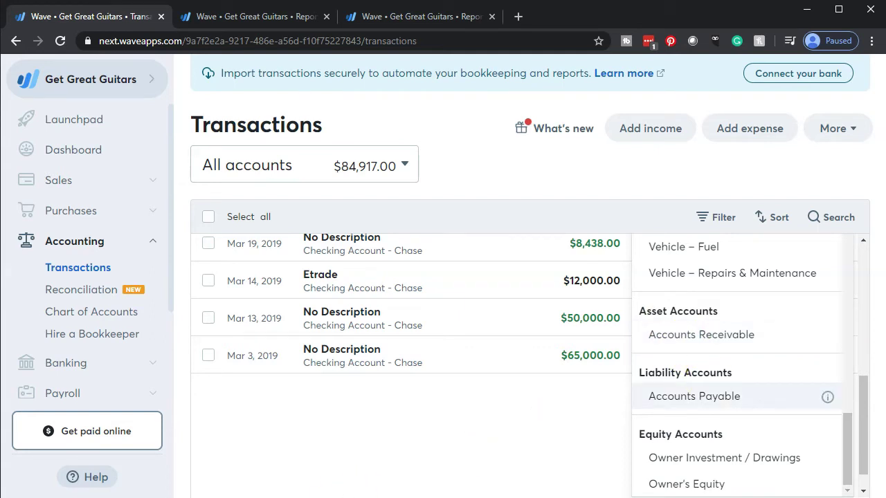
{"action": "scroll", "coordinate": [735, 340], "scroll_direction": "down", "scroll_amount": 1}
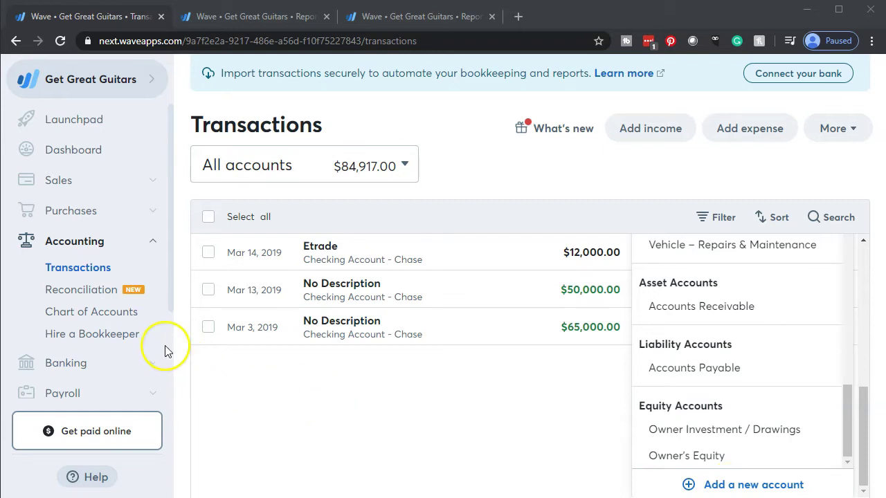
Start adding a new account from the Amazon transaction's category choices and set its account type to Property, Plant, Equipment.
{"action": "left_click", "coordinate": [725, 488]}
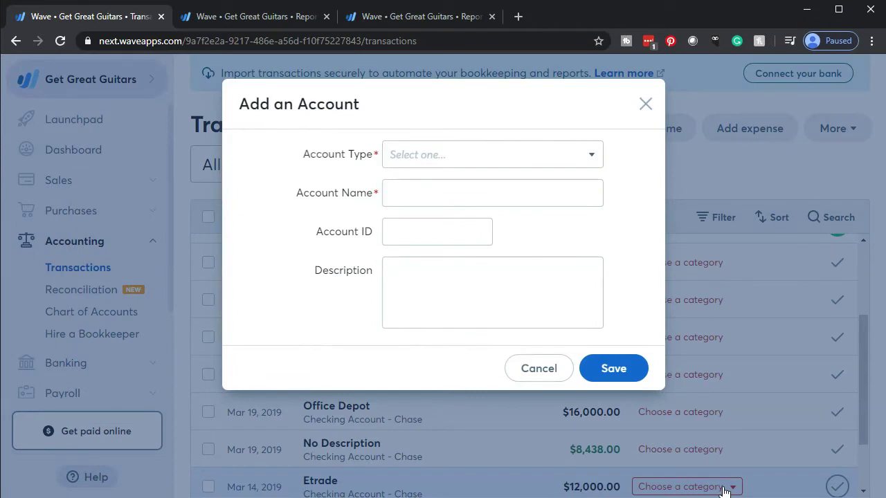
{"action": "left_click", "coordinate": [593, 159]}
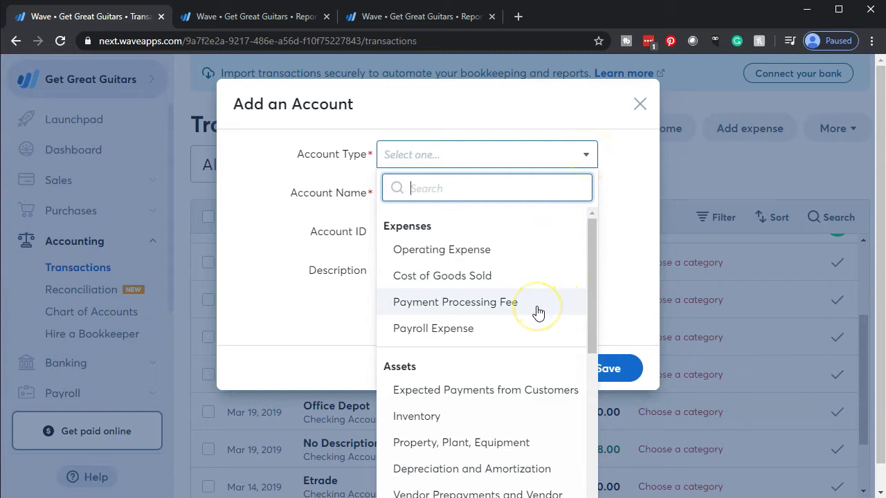
{"action": "left_click", "coordinate": [530, 164]}
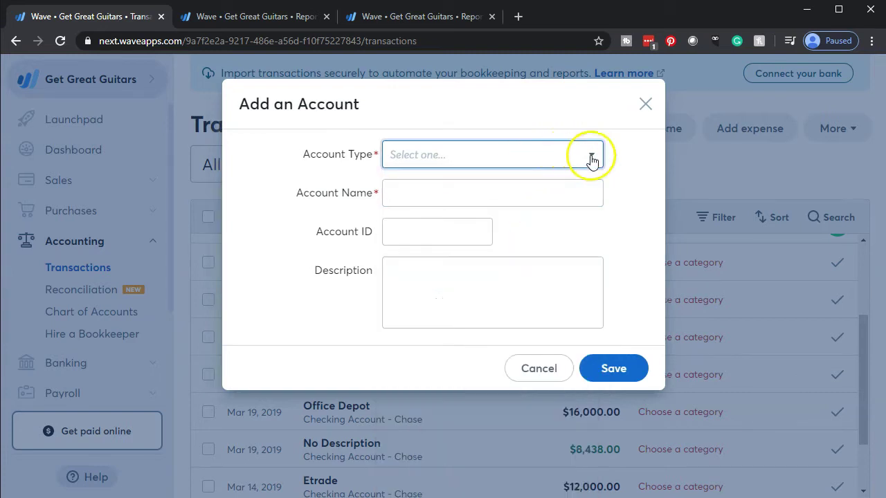
{"action": "left_click", "coordinate": [592, 156]}
{"action": "scroll", "coordinate": [501, 293], "scroll_direction": "down", "scroll_amount": 1}
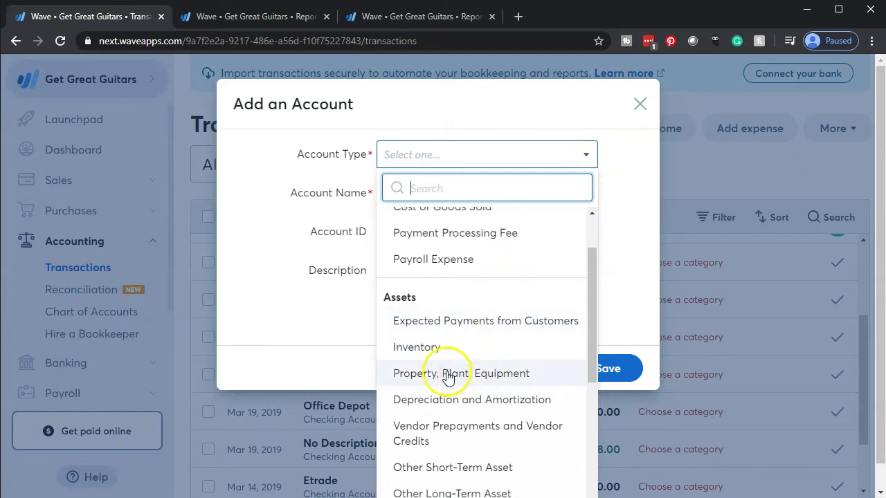
{"action": "left_click", "coordinate": [450, 373]}
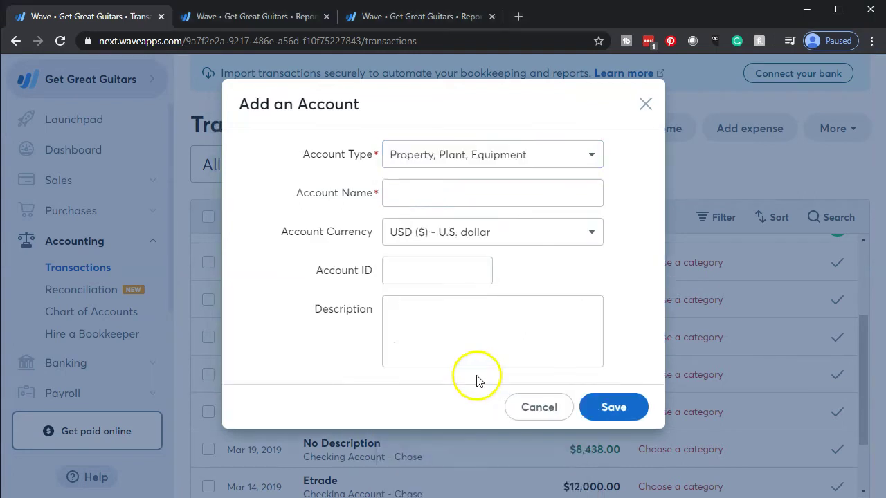
Name the new account "Furniture & Fixture", with the spelling corrected, and save it for the Amazon transaction.
{"action": "left_click", "coordinate": [429, 193]}
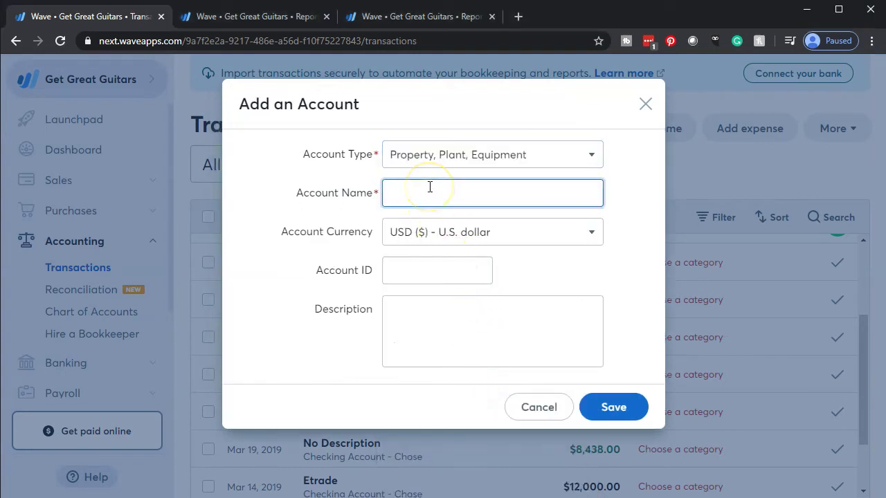
{"action": "type", "text": "Funiture & Fixture"}
{"action": "right_click", "coordinate": [413, 190]}
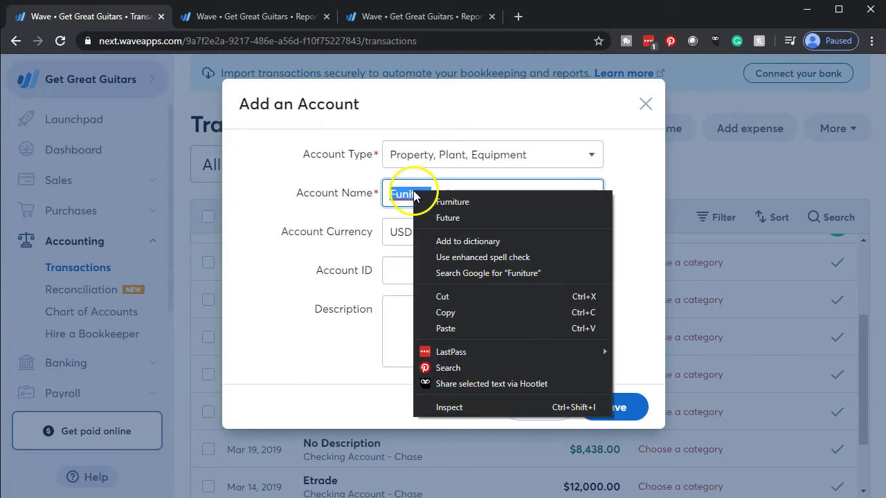
{"action": "left_click", "coordinate": [446, 199]}
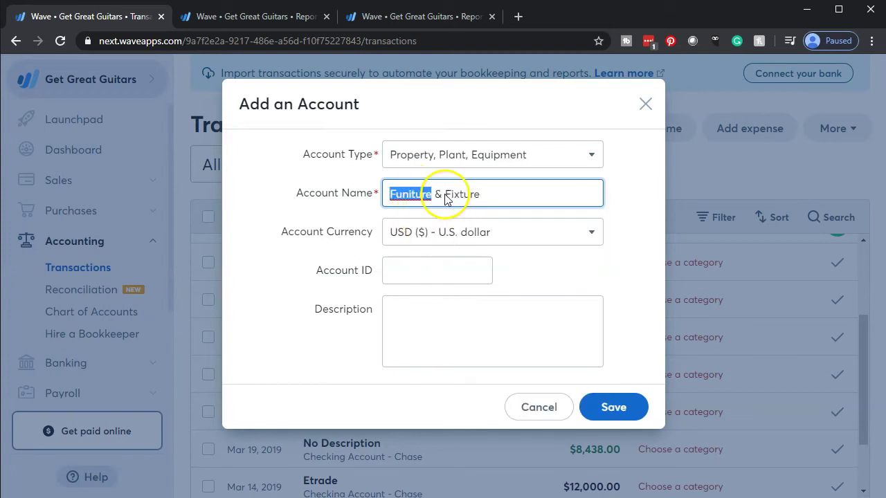
{"action": "left_click", "coordinate": [465, 272]}
{"action": "left_click", "coordinate": [436, 373]}
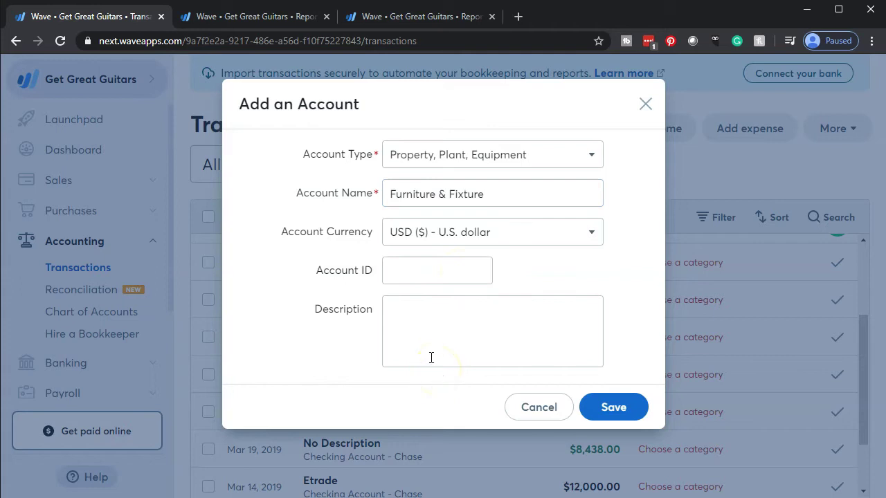
{"action": "left_click", "coordinate": [426, 350]}
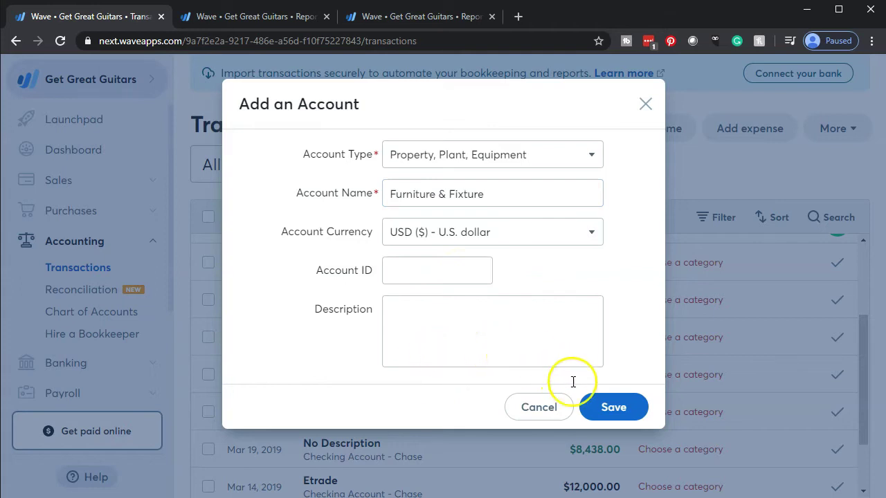
{"action": "left_click", "coordinate": [612, 407]}
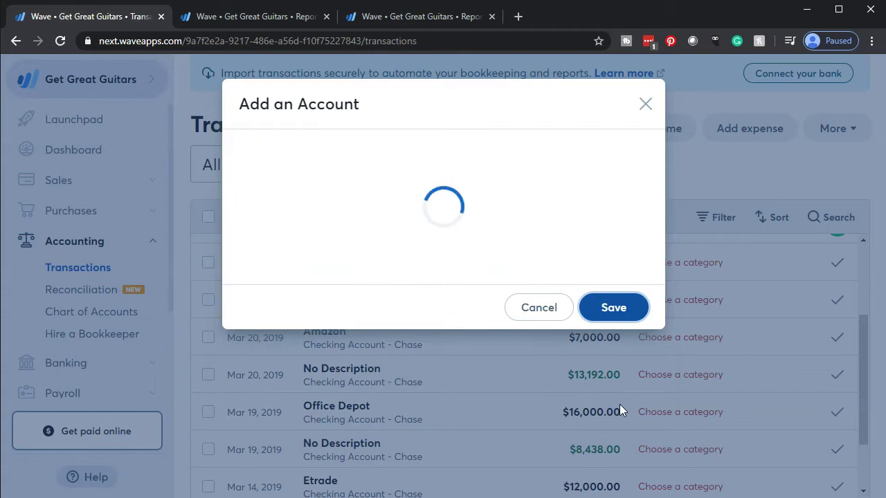
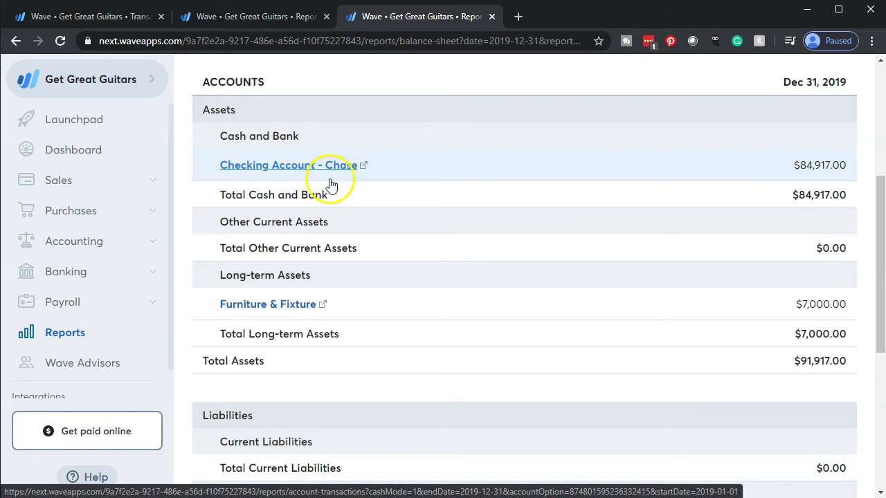
Trace the Balance Sheet's Furniture & Fixture balance to its Amazon transaction details, and close the detail pages when done.
{"action": "left_click", "coordinate": [268, 313]}
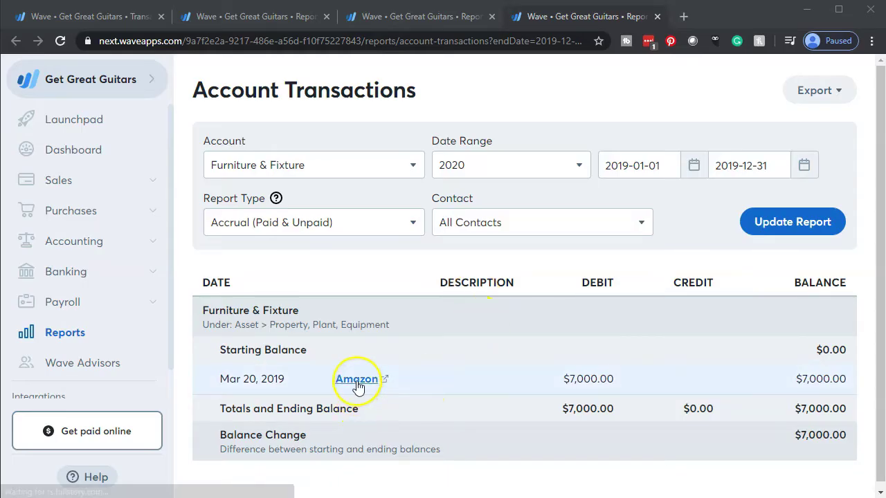
{"action": "left_click", "coordinate": [357, 381]}
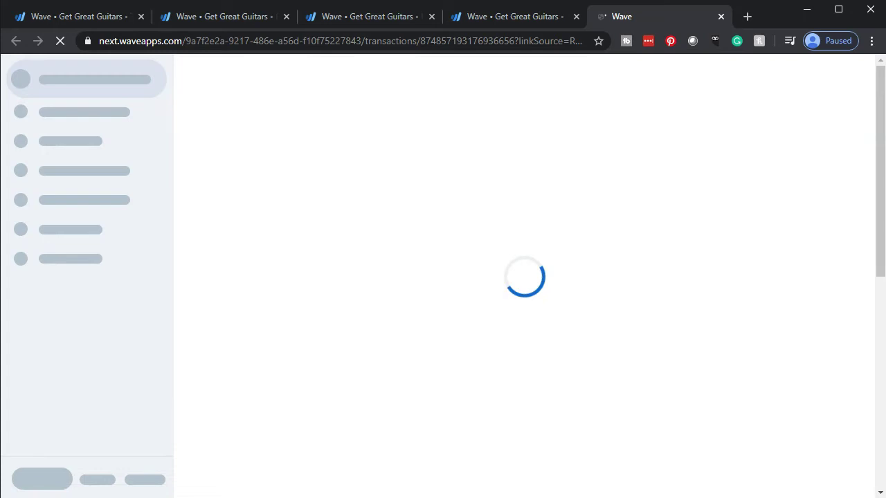
{"action": "scroll", "coordinate": [591, 362], "scroll_direction": "down", "scroll_amount": 5}
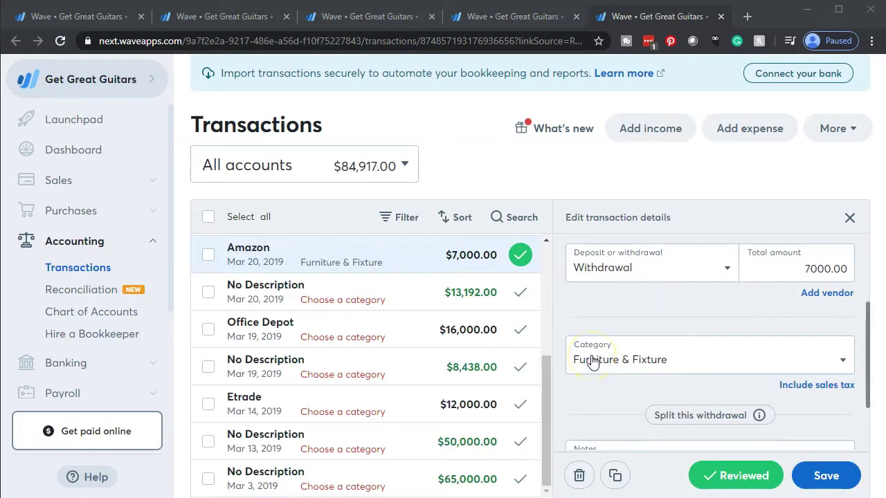
{"action": "scroll", "coordinate": [592, 362], "scroll_direction": "up", "scroll_amount": 5}
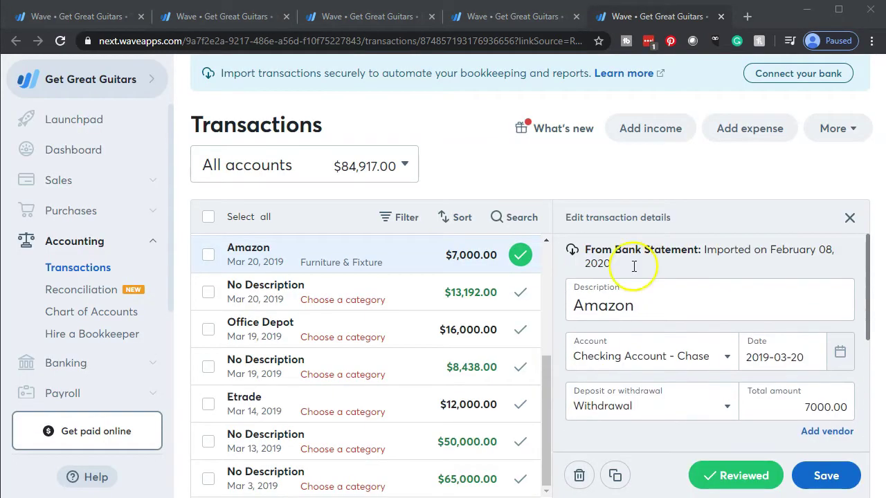
{"action": "left_click", "coordinate": [720, 16]}
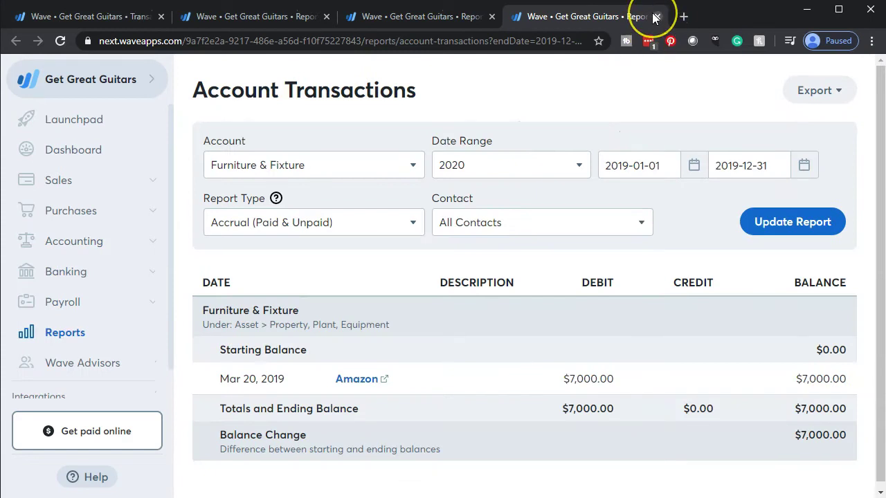
{"action": "left_click", "coordinate": [657, 15]}
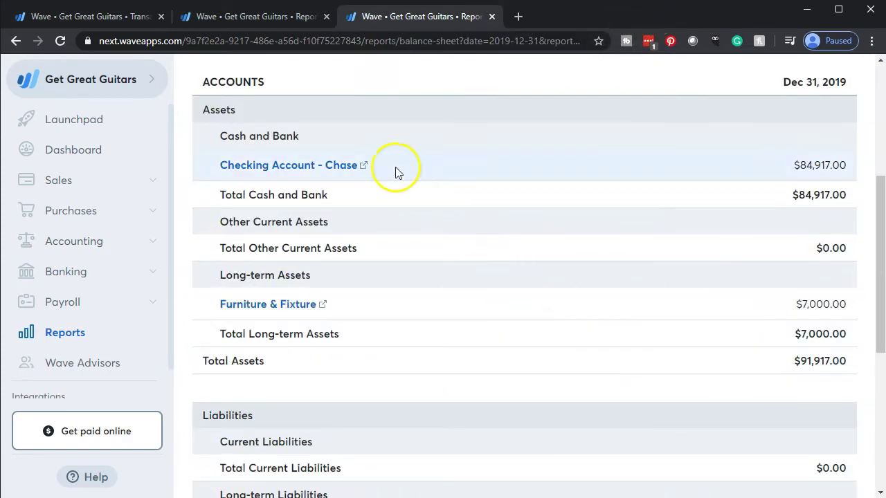
Review the account transactions behind Uncategorized Expense on the 2019 Profit & Loss report, and close that detail page.
{"action": "left_click", "coordinate": [259, 22]}
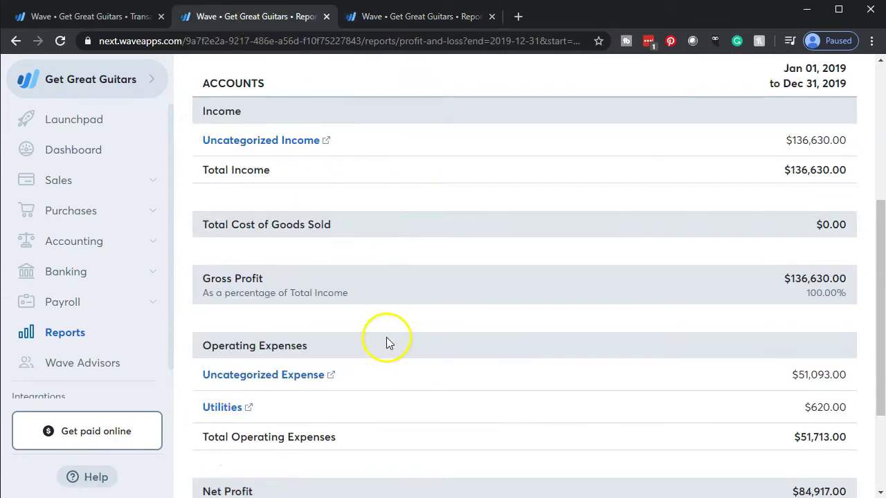
{"action": "left_click", "coordinate": [270, 383]}
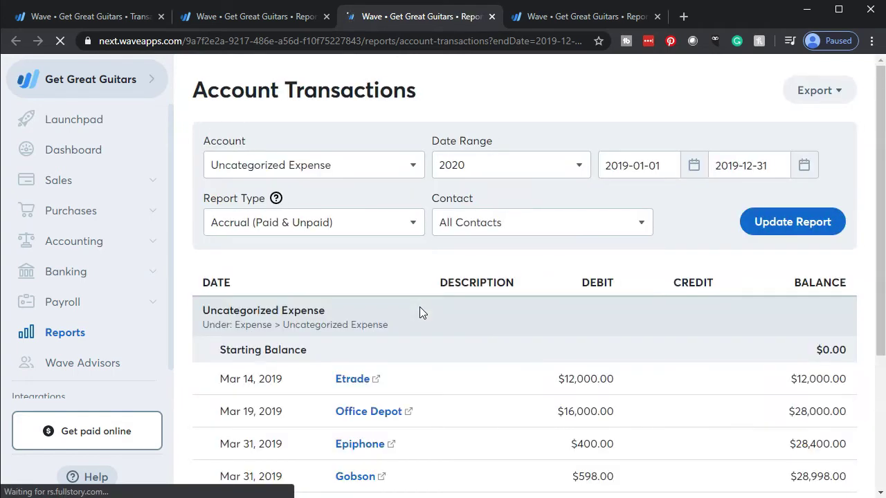
{"action": "scroll", "coordinate": [419, 307], "scroll_direction": "down", "scroll_amount": 2}
{"action": "scroll", "coordinate": [419, 307], "scroll_direction": "down", "scroll_amount": 1}
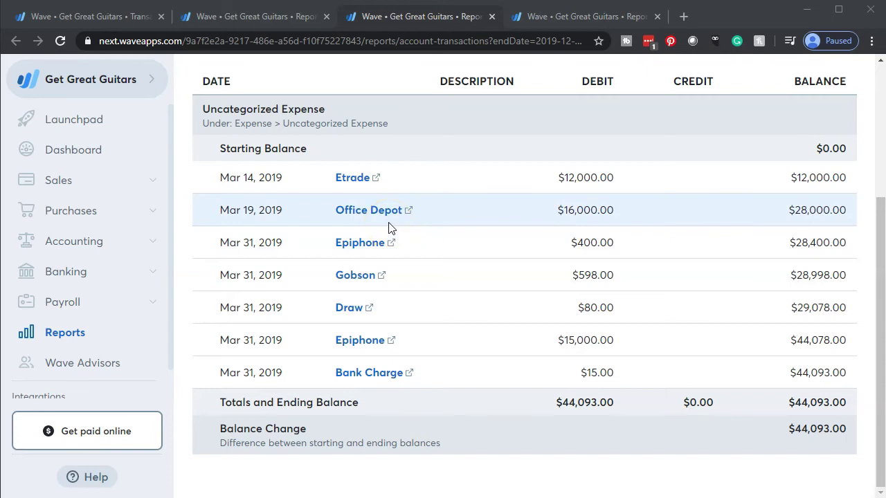
{"action": "scroll", "coordinate": [388, 228], "scroll_direction": "up", "scroll_amount": 3}
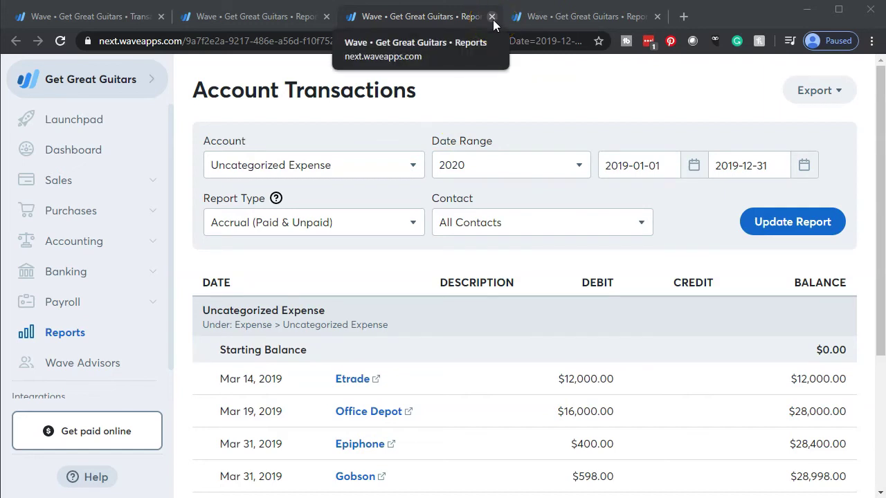
{"action": "left_click", "coordinate": [491, 16]}
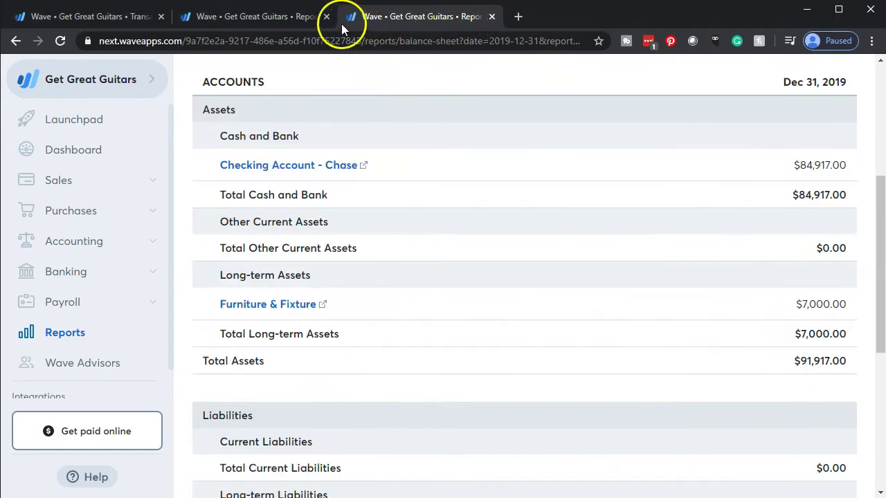
Recheck the 2019 Profit & Loss report and look over the uncategorized entries in the Transactions list.
{"action": "left_click", "coordinate": [255, 16]}
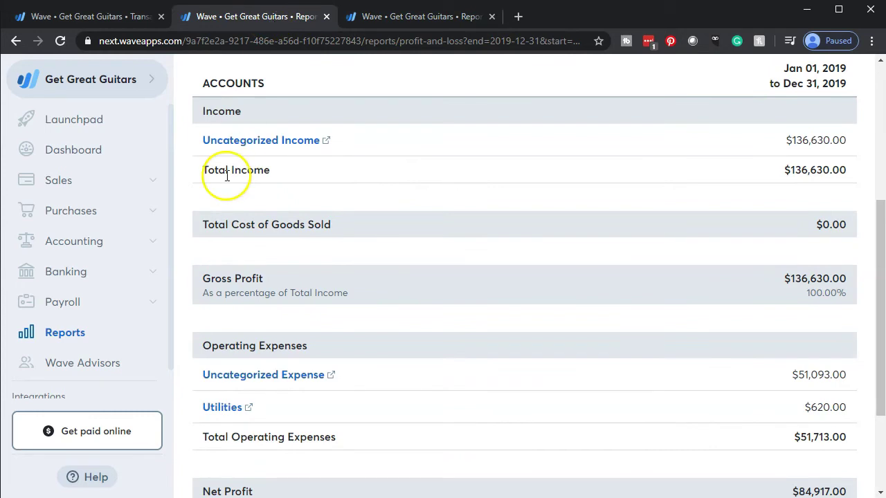
{"action": "left_click", "coordinate": [91, 20]}
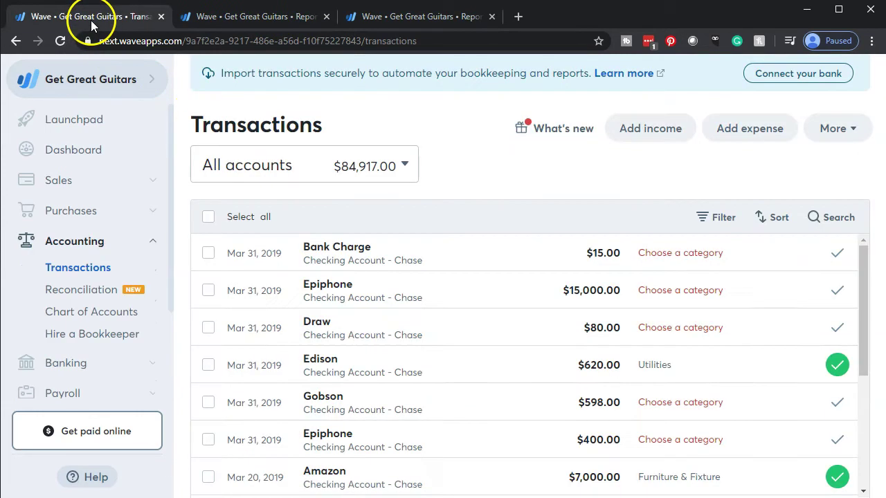
{"action": "scroll", "coordinate": [316, 247], "scroll_direction": "down", "scroll_amount": 2}
{"action": "scroll", "coordinate": [326, 277], "scroll_direction": "up", "scroll_amount": 2}
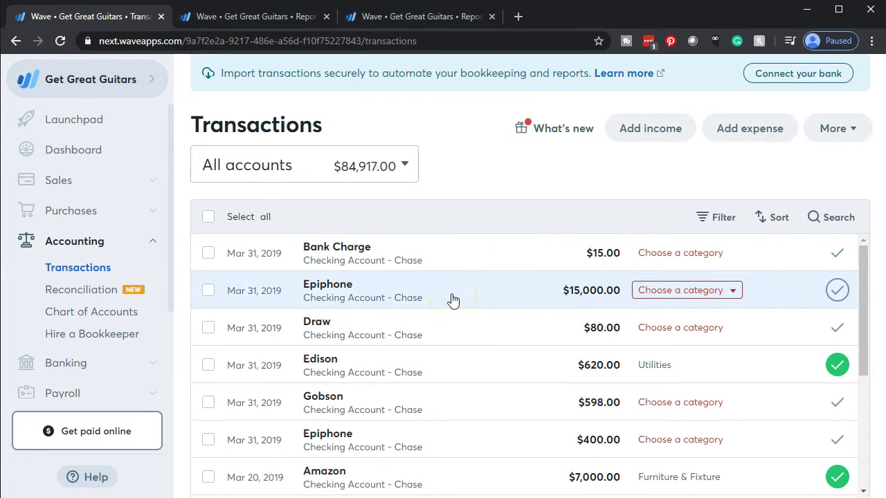
Categorize the Mar 19, 2019 Office Depot transaction of $16,000.00 as Furniture & Fixture and mark it as reviewed.
{"action": "scroll", "coordinate": [452, 300], "scroll_direction": "down", "scroll_amount": 3}
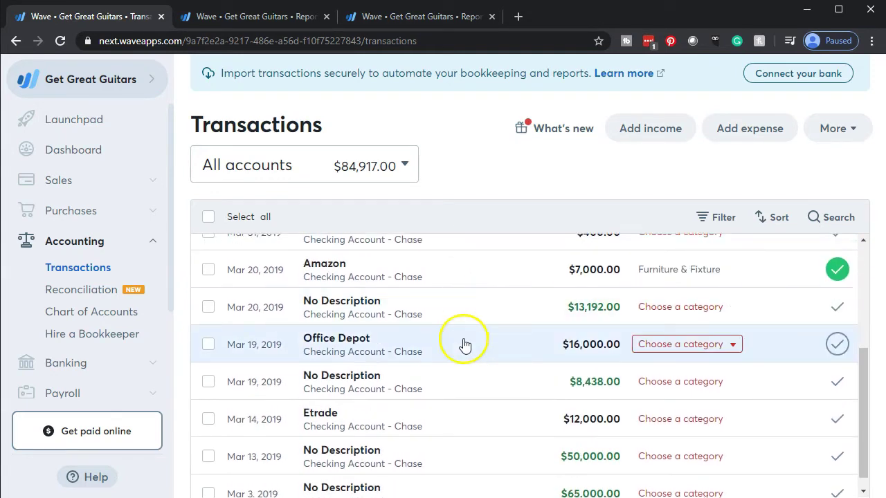
{"action": "left_click", "coordinate": [735, 344]}
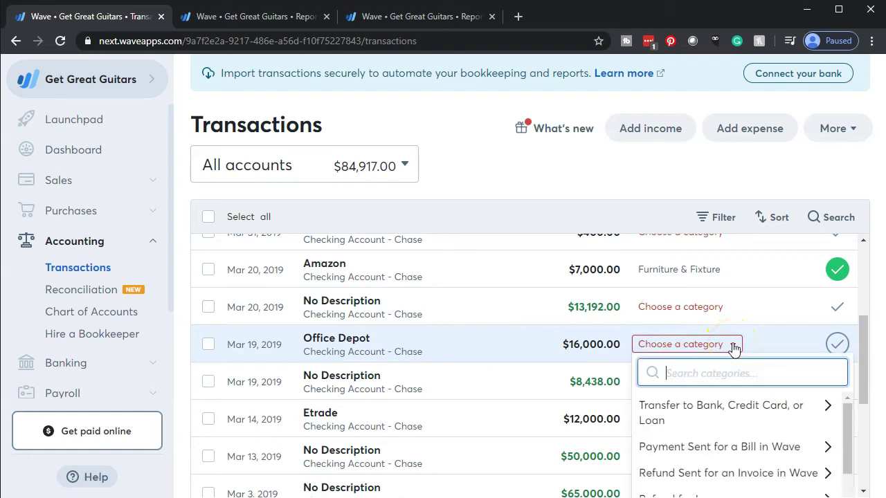
{"action": "scroll", "coordinate": [734, 347], "scroll_direction": "down", "scroll_amount": 5}
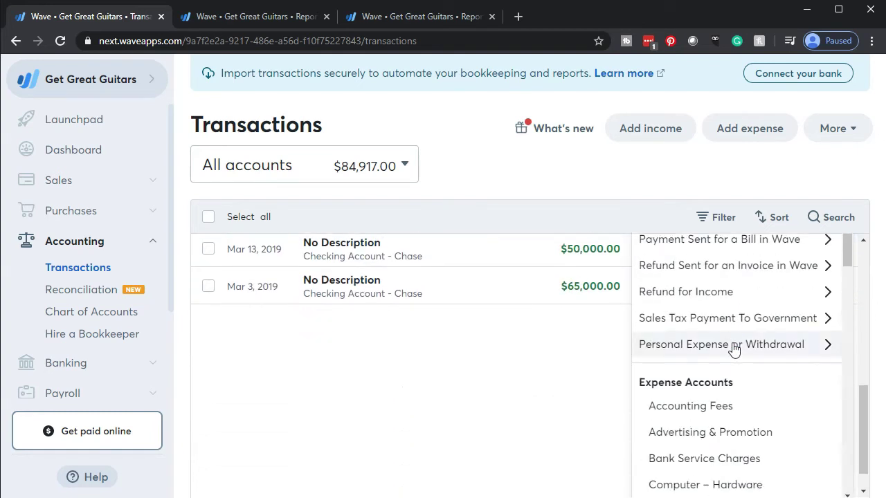
{"action": "scroll", "coordinate": [734, 348], "scroll_direction": "down", "scroll_amount": 10}
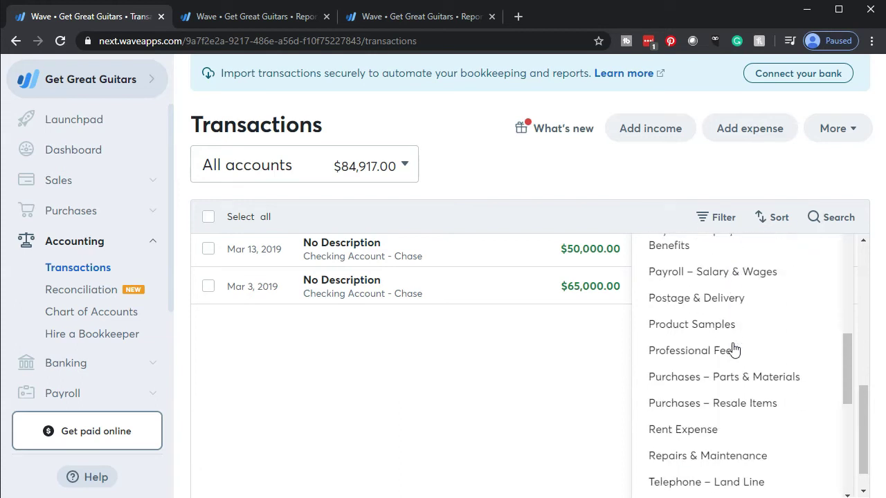
{"action": "scroll", "coordinate": [735, 348], "scroll_direction": "down", "scroll_amount": 5}
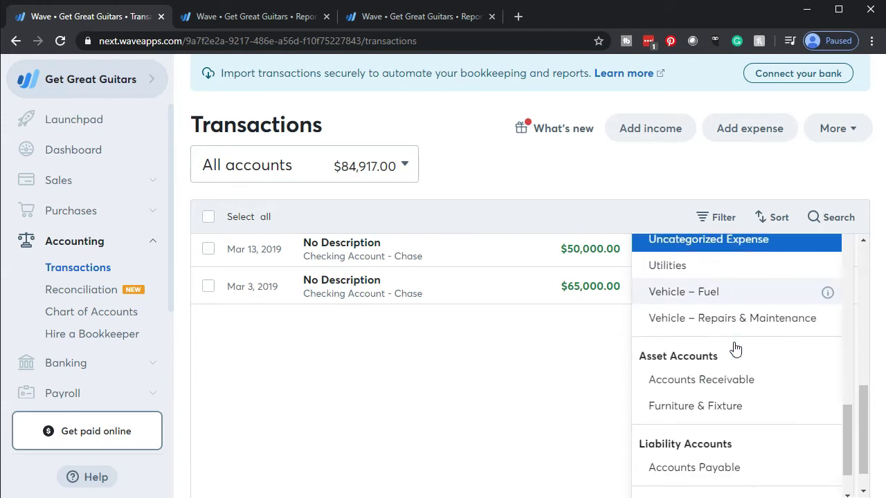
{"action": "scroll", "coordinate": [735, 347], "scroll_direction": "down", "scroll_amount": 1}
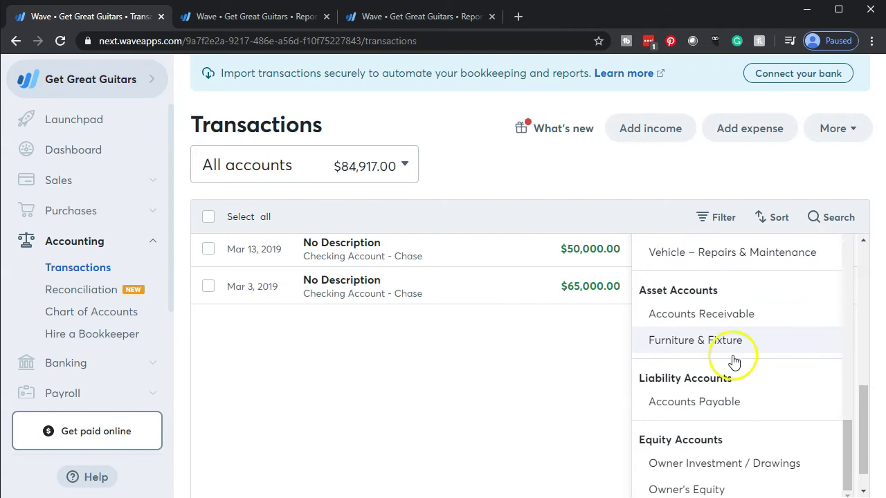
{"action": "left_click", "coordinate": [695, 340]}
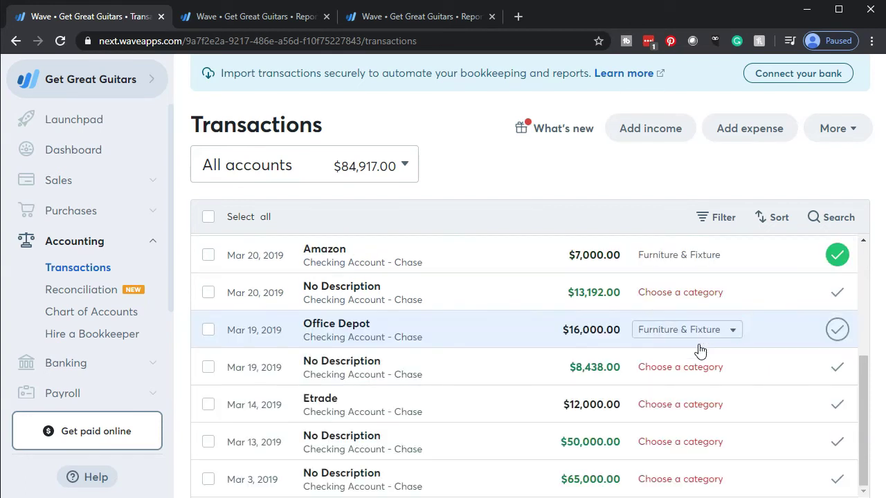
{"action": "left_click", "coordinate": [840, 331]}
{"action": "left_click", "coordinate": [839, 331]}
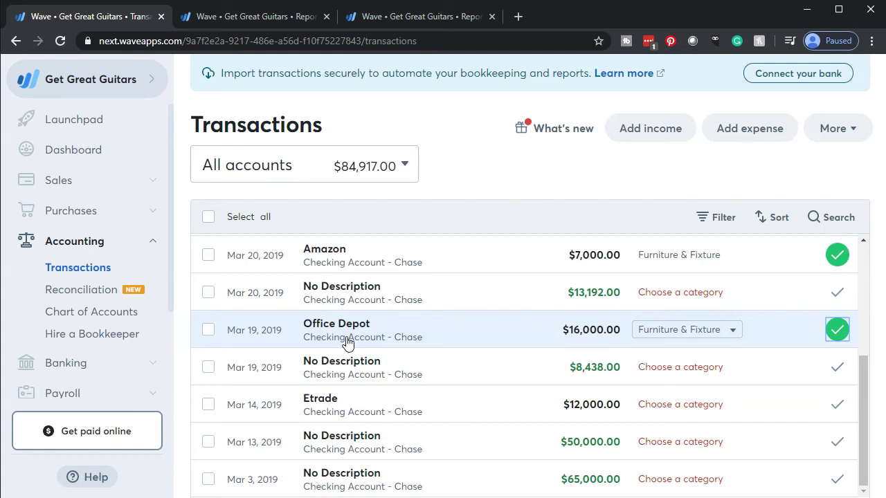
Update the 2019 Balance Sheet and examine the account transactions behind Furniture & Fixture, closing the detail page when done.
{"action": "left_click", "coordinate": [405, 16]}
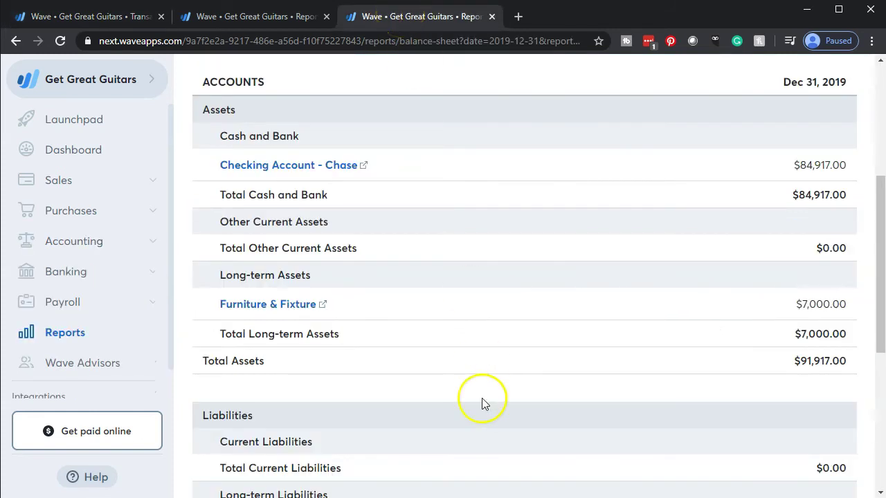
{"action": "scroll", "coordinate": [481, 398], "scroll_direction": "up", "scroll_amount": 3}
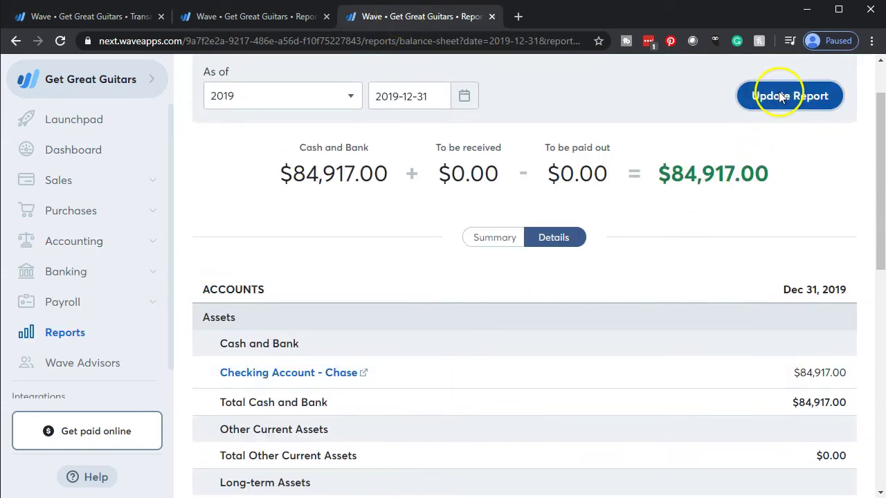
{"action": "left_click", "coordinate": [780, 97]}
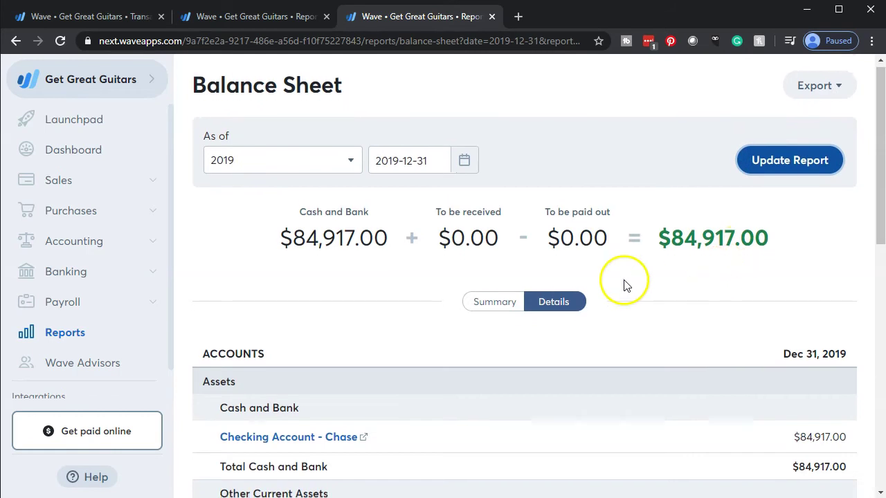
{"action": "scroll", "coordinate": [625, 283], "scroll_direction": "down", "scroll_amount": 4}
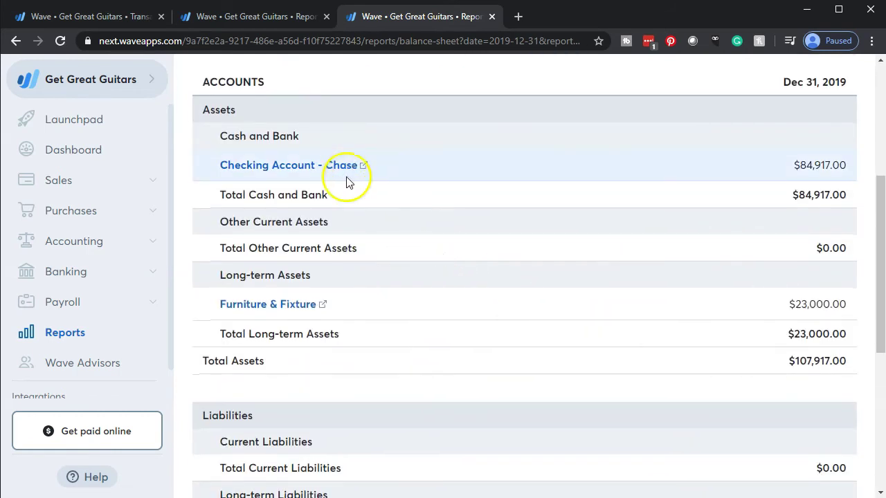
{"action": "left_click", "coordinate": [306, 310]}
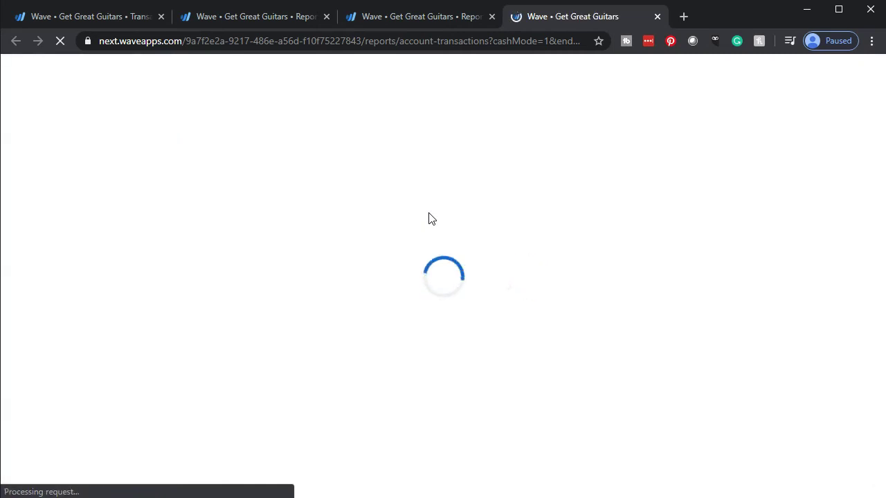
{"action": "left_click", "coordinate": [415, 227]}
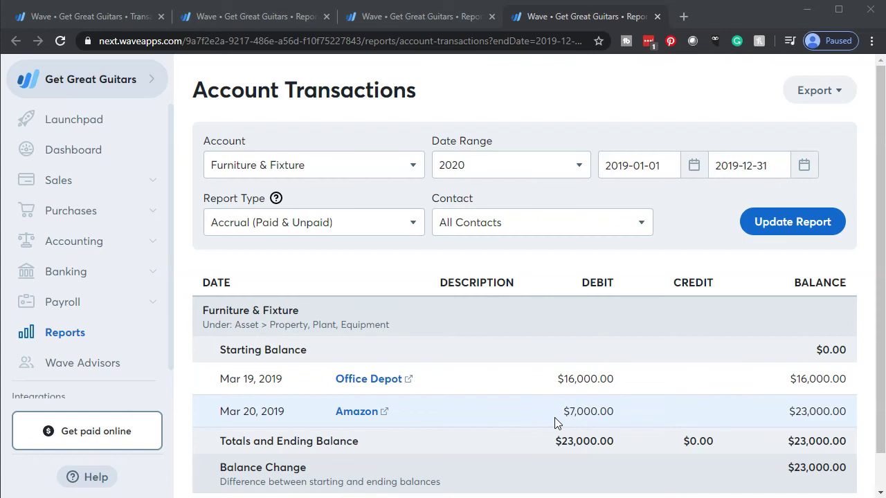
{"action": "left_click", "coordinate": [657, 16]}
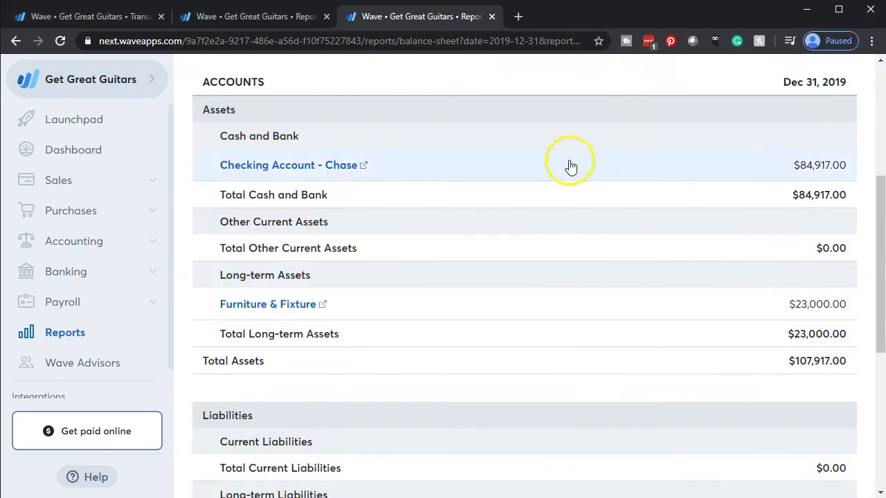
{"action": "scroll", "coordinate": [536, 228], "scroll_direction": "down", "scroll_amount": 1}
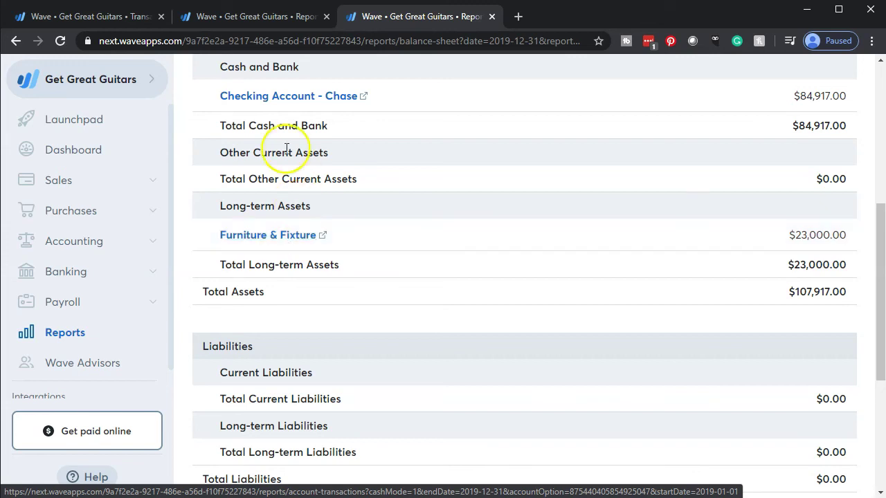
Update the 2019 Profit & Loss report and examine the transactions remaining in Uncategorized Expense, closing the detail page when done.
{"action": "left_click", "coordinate": [242, 17]}
{"action": "scroll", "coordinate": [385, 190], "scroll_direction": "up", "scroll_amount": 3}
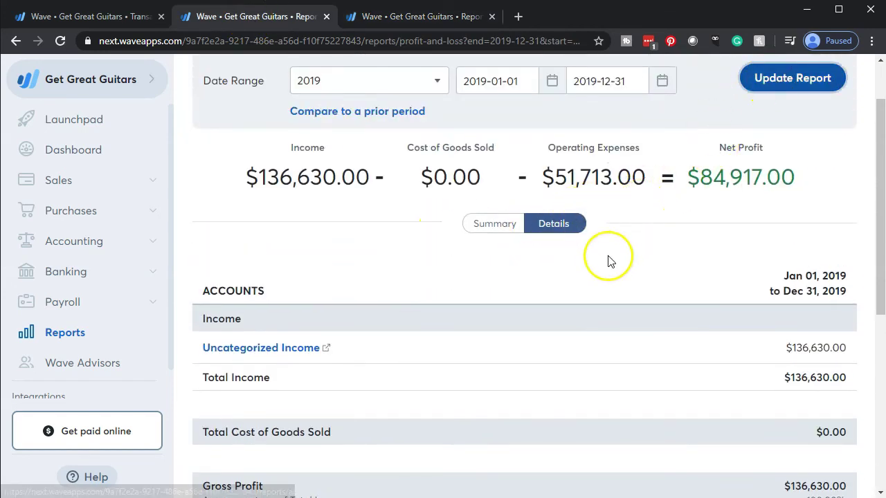
{"action": "scroll", "coordinate": [607, 261], "scroll_direction": "down", "scroll_amount": 1}
{"action": "scroll", "coordinate": [606, 262], "scroll_direction": "down", "scroll_amount": 3}
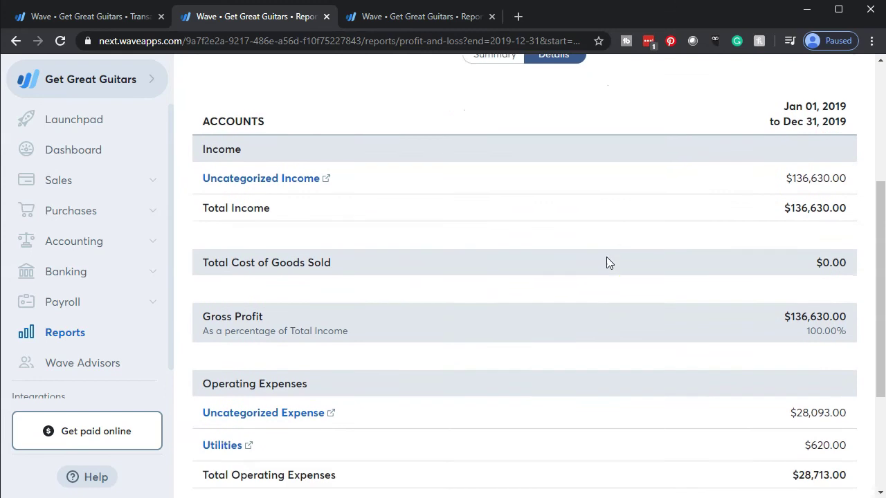
{"action": "left_click", "coordinate": [301, 315]}
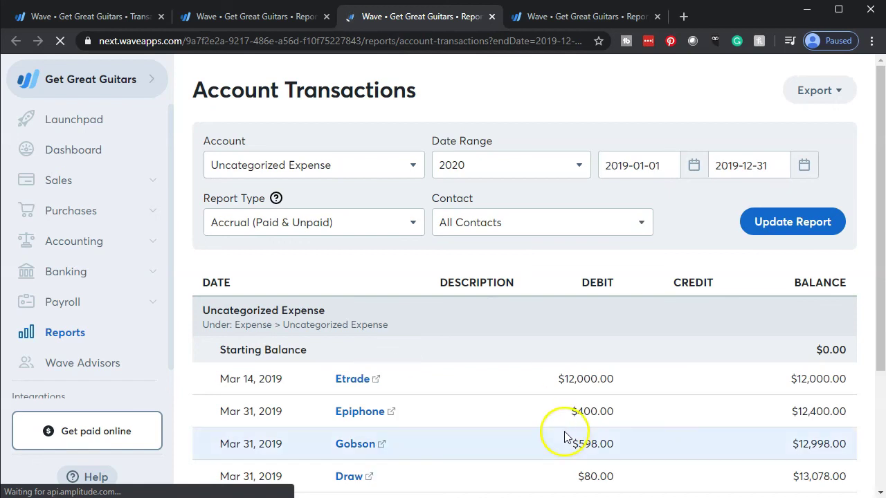
{"action": "scroll", "coordinate": [564, 432], "scroll_direction": "down", "scroll_amount": 3}
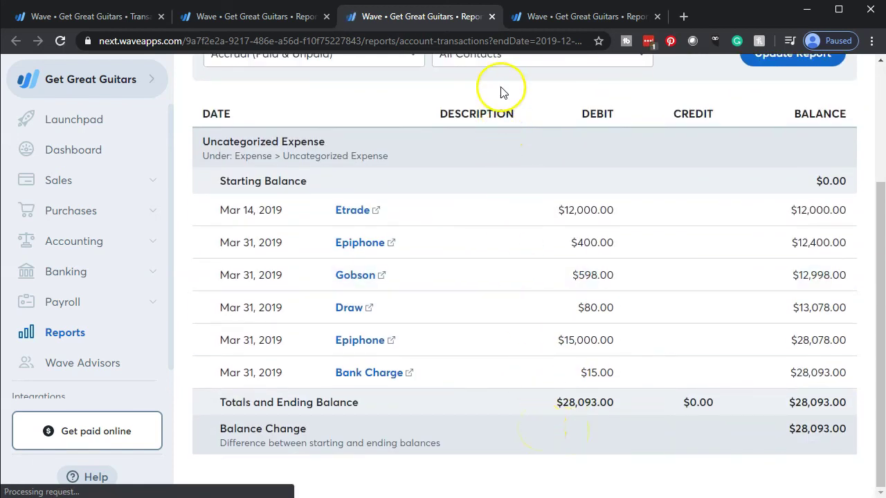
{"action": "left_click", "coordinate": [491, 17]}
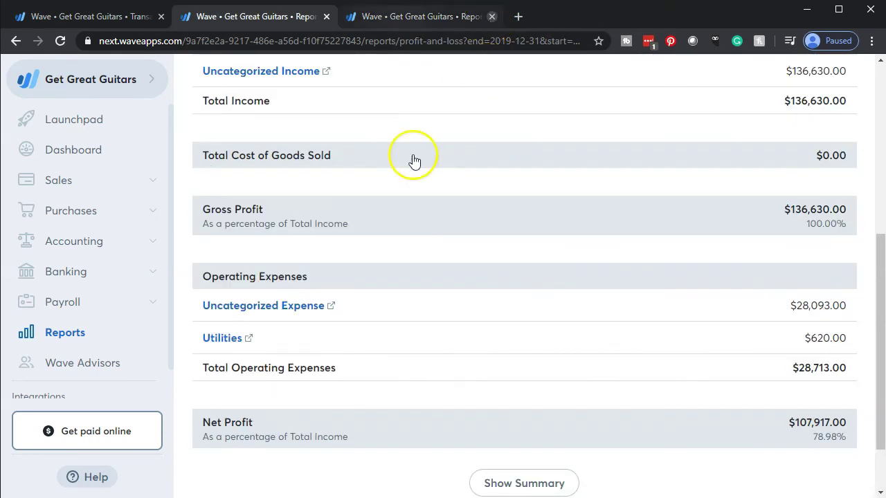